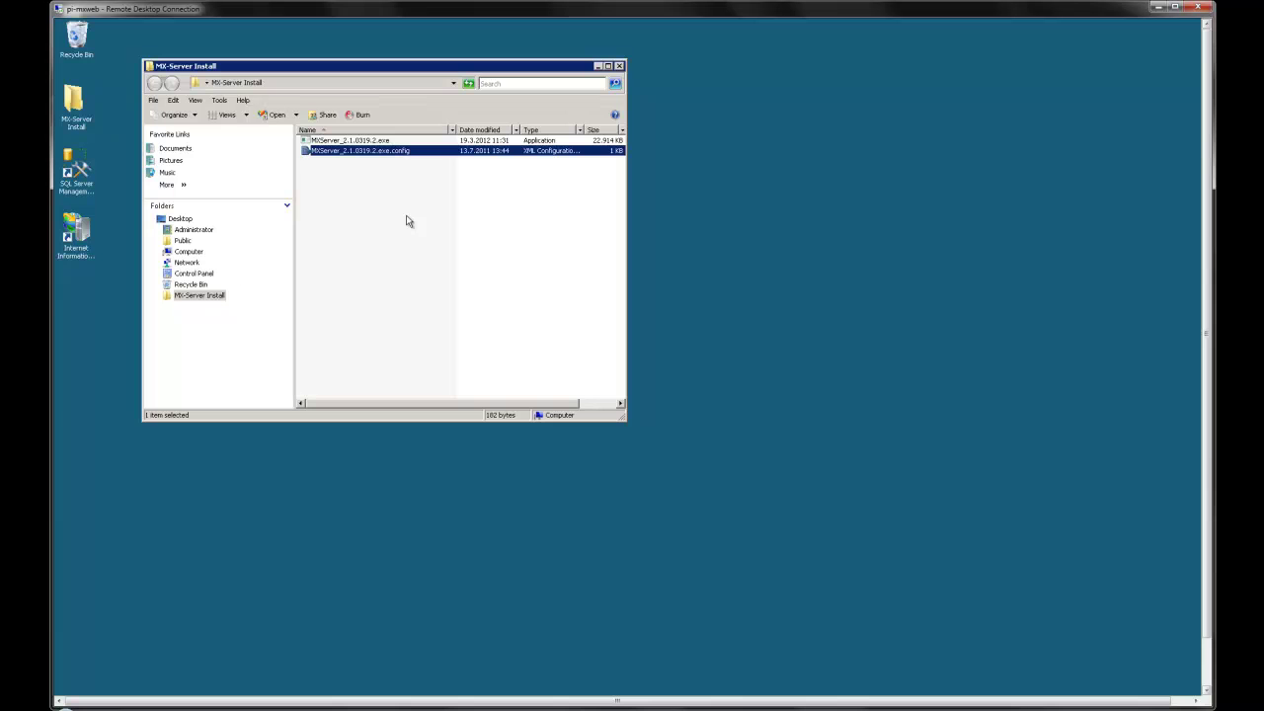
Step: Close the MX-Server Install Explorer window holding MXServer_2.1.0319.2.exe
click(620, 66)
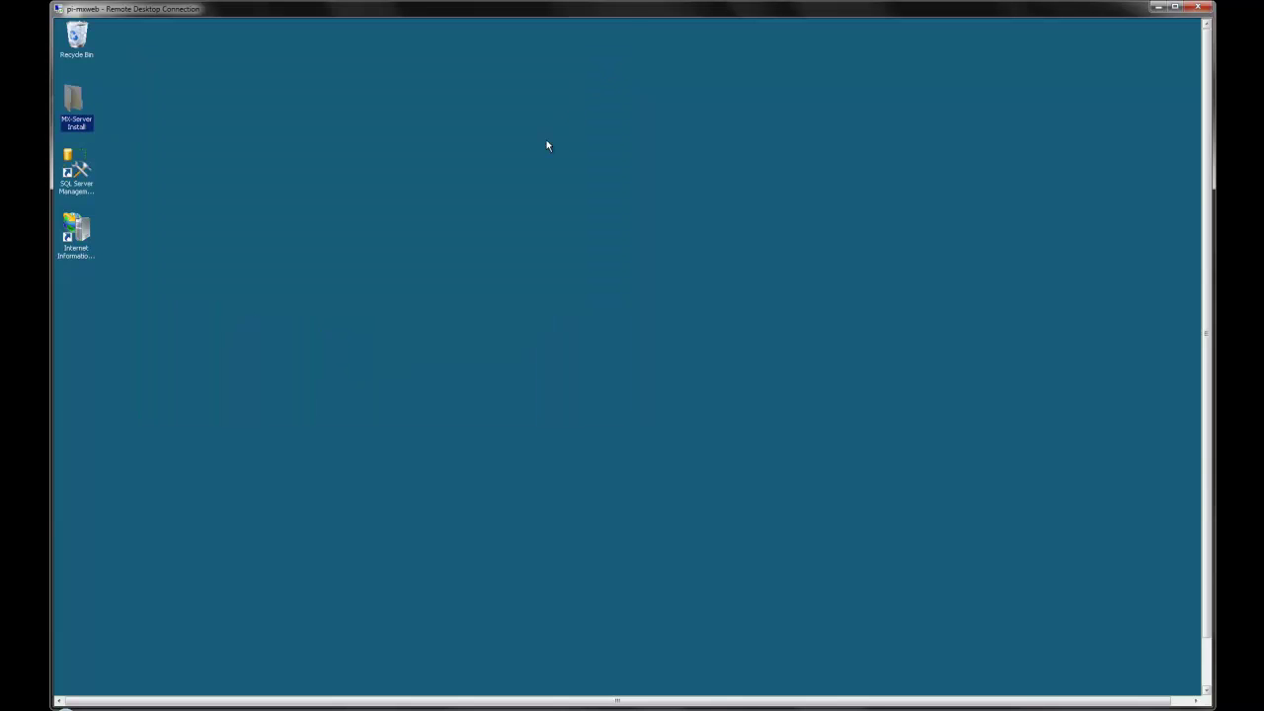
Step: Launch SQL Server Management Studio from its desktop shortcut
click(250, 253)
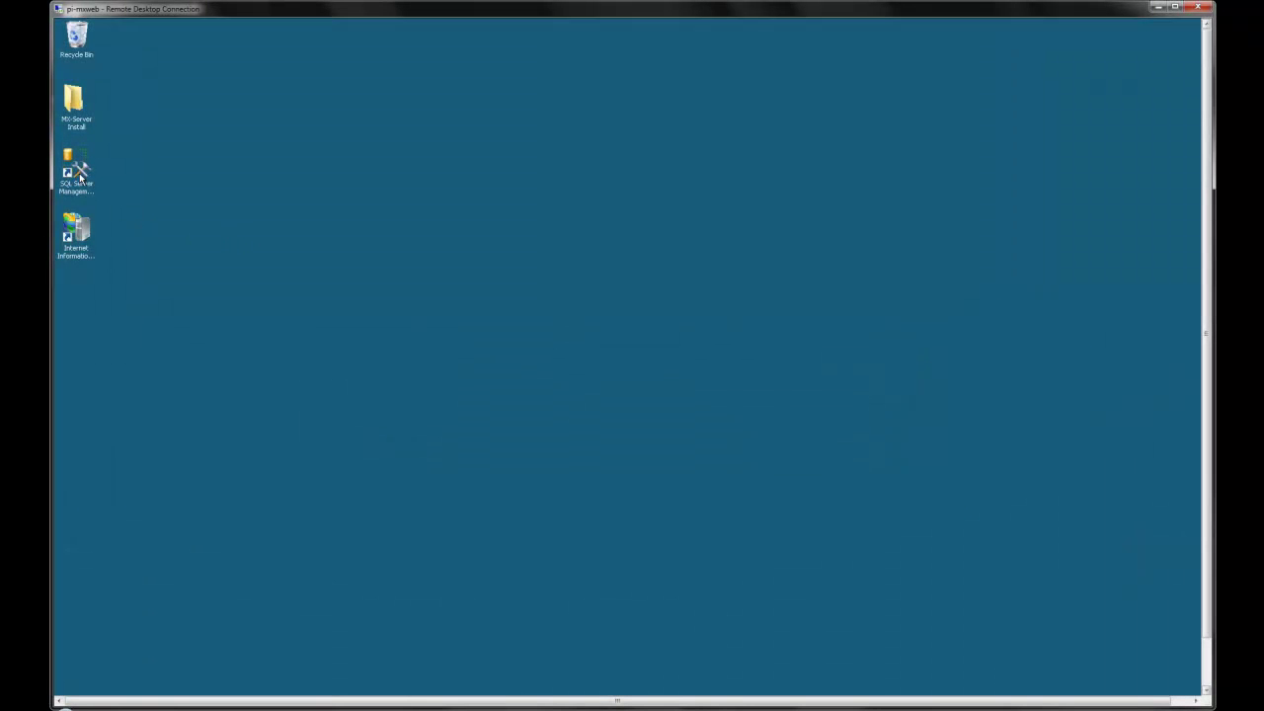
double_click(79, 174)
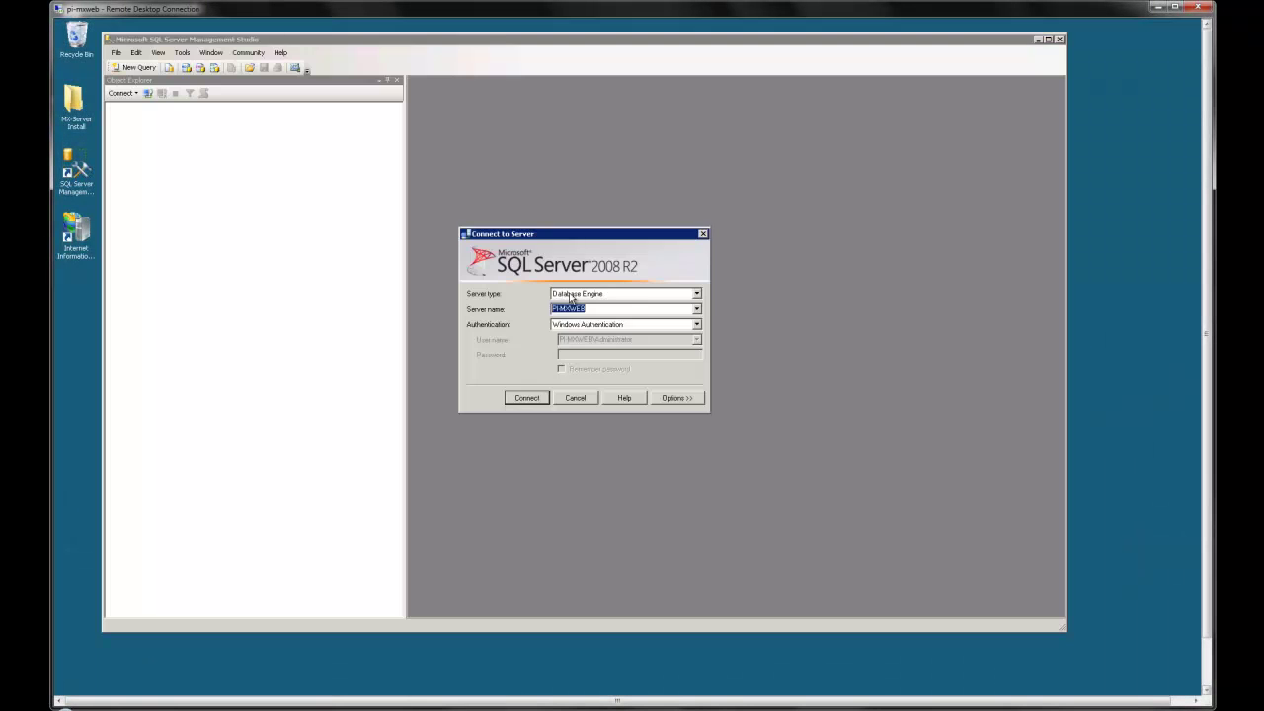
Step: Connect to the database server and create a new database named mx
click(527, 397)
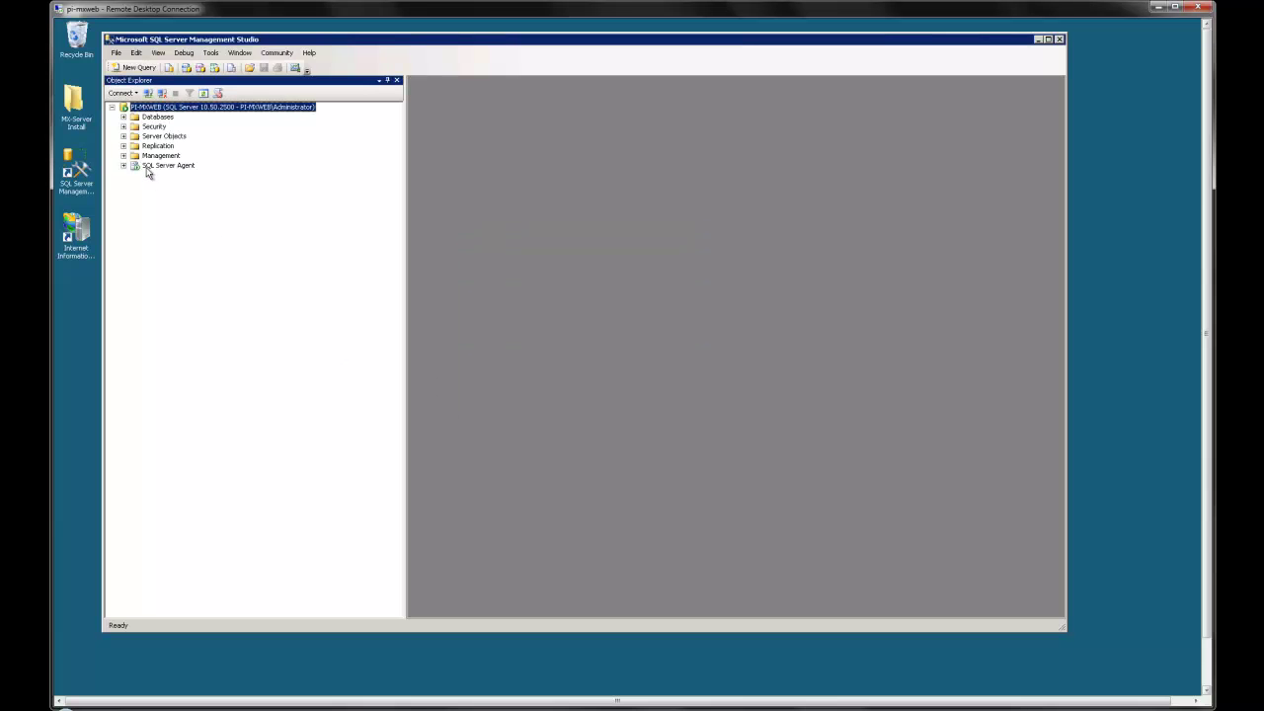
right_click(149, 119)
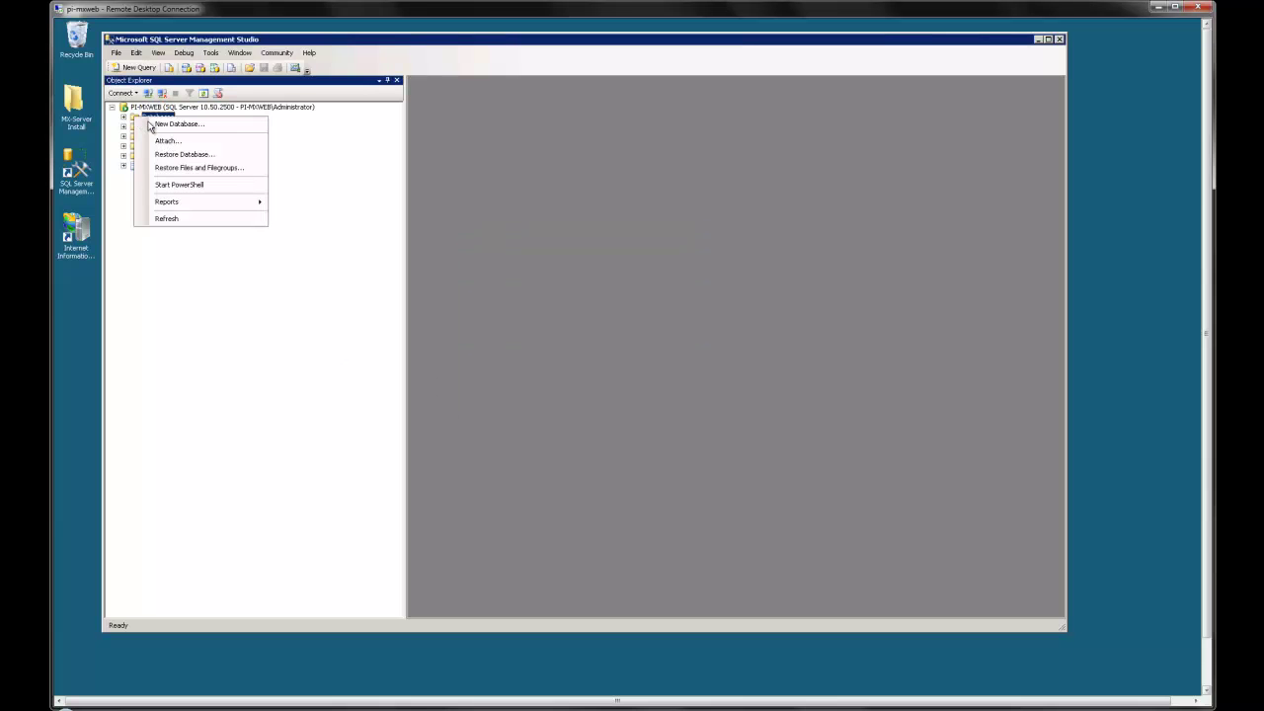
click(156, 128)
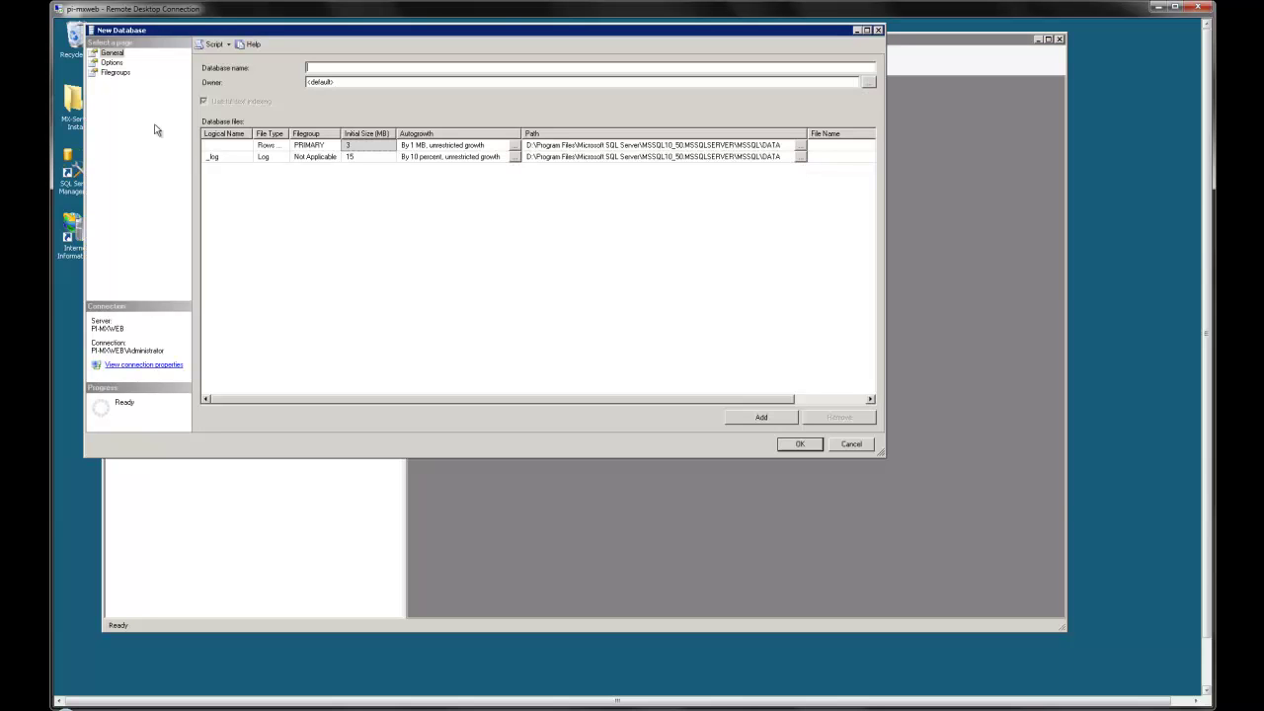
text(mx)
key(Return)
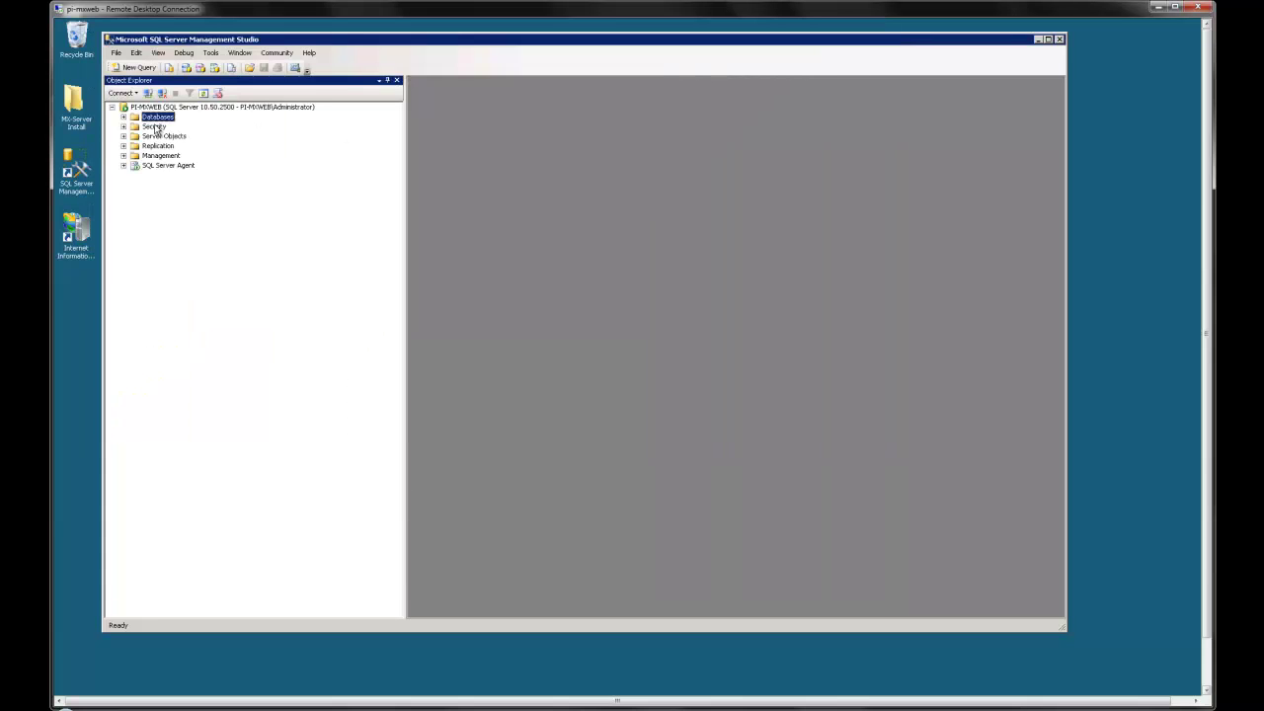
Step: Expand Databases > mx > Security in Object Explorer
click(123, 116)
click(134, 185)
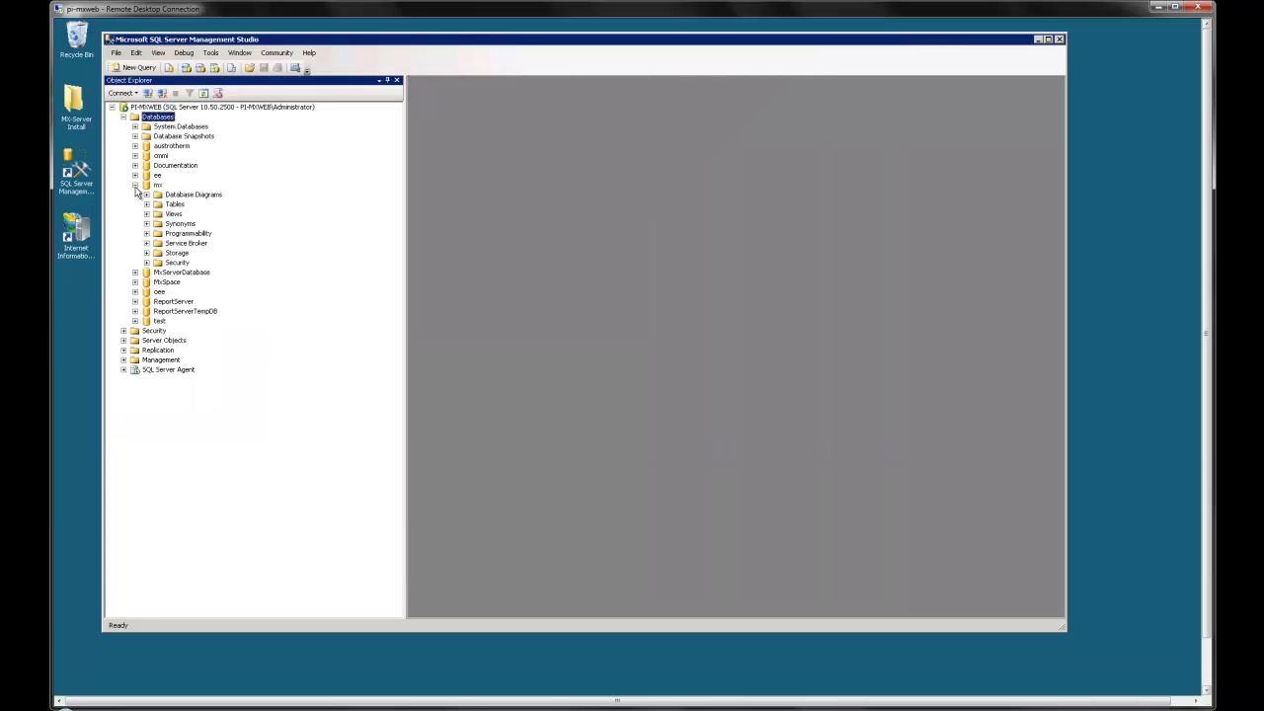
click(147, 263)
Step: Create a new mx database user mxtestuser mapped to login mxtestuser
right_click(180, 274)
click(212, 279)
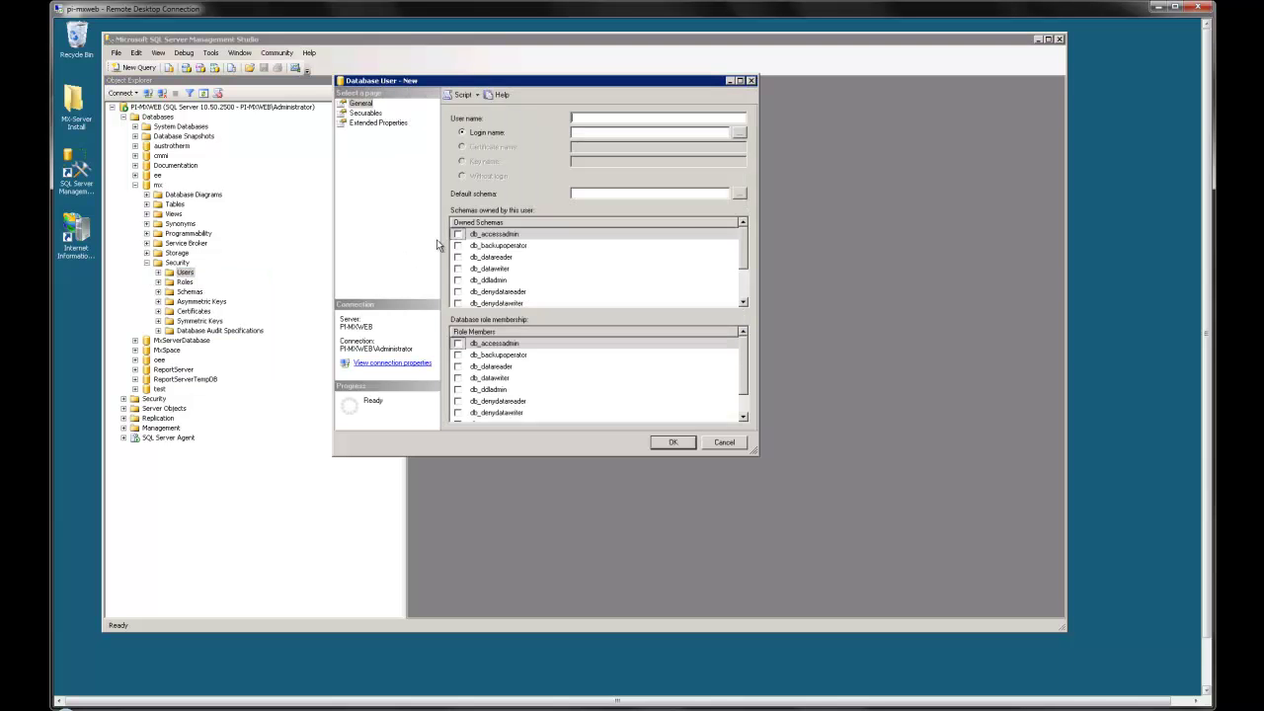
text(mxtestuser)
key(Tab)
key(Tab)
text(mxtestuser)
Step: Give mxtestuser ownership of the db_owner schema and db_owner role membership, then confirm
click(744, 286)
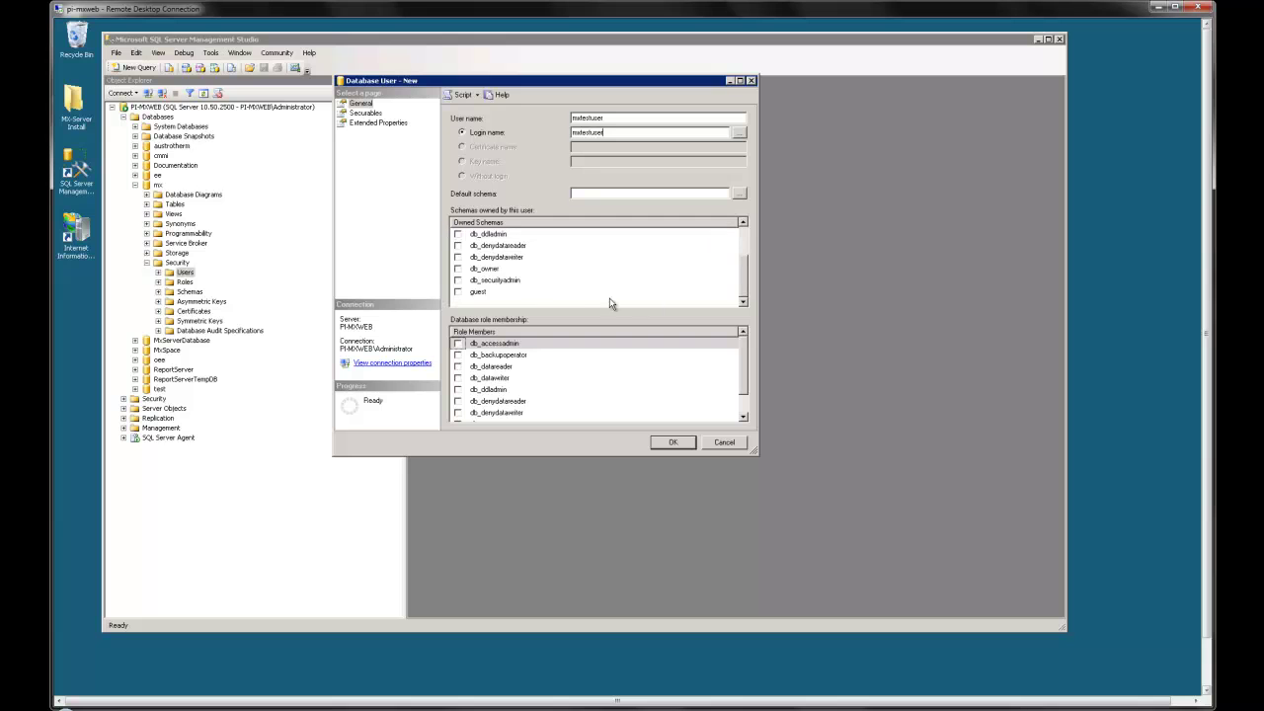
click(457, 268)
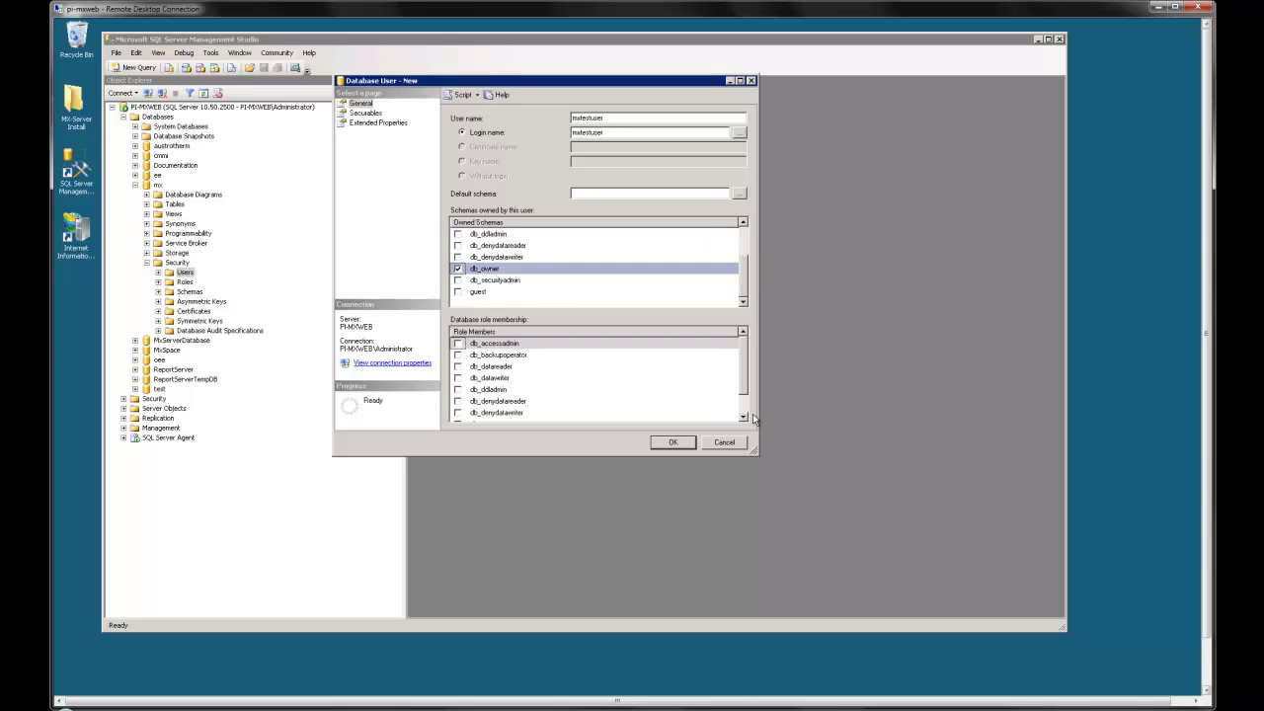
click(743, 408)
click(457, 401)
click(677, 441)
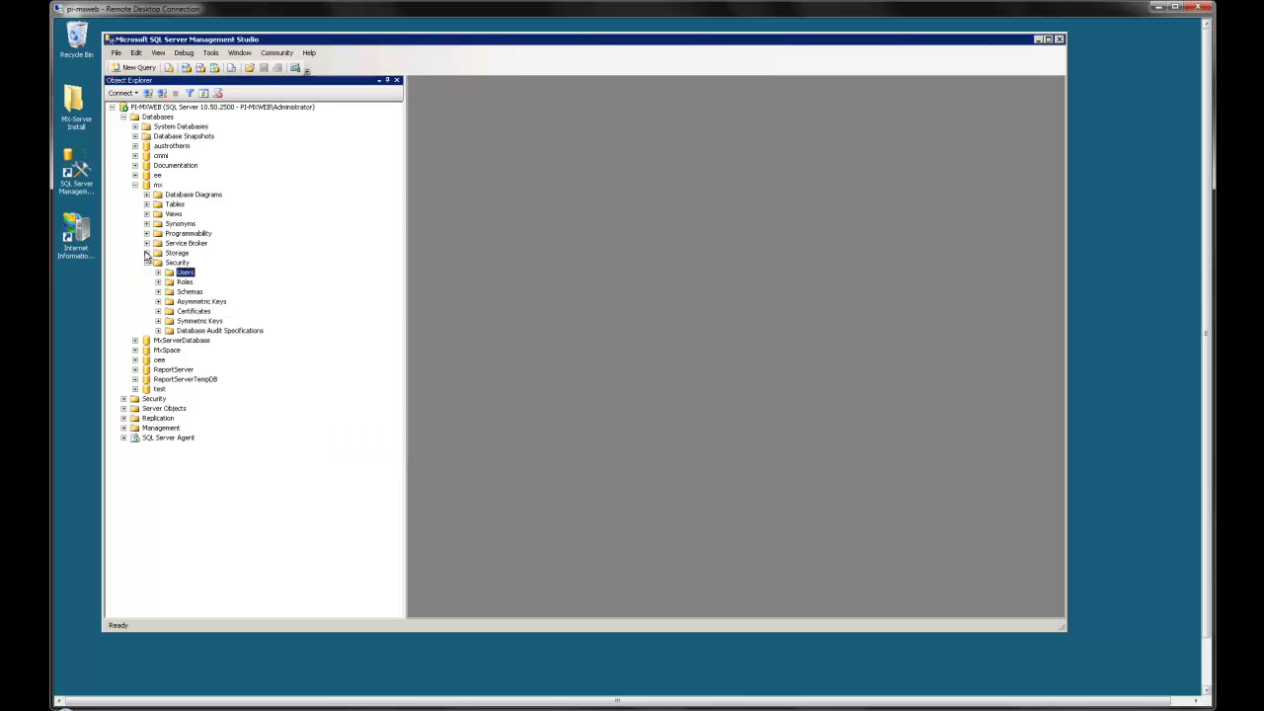
click(134, 185)
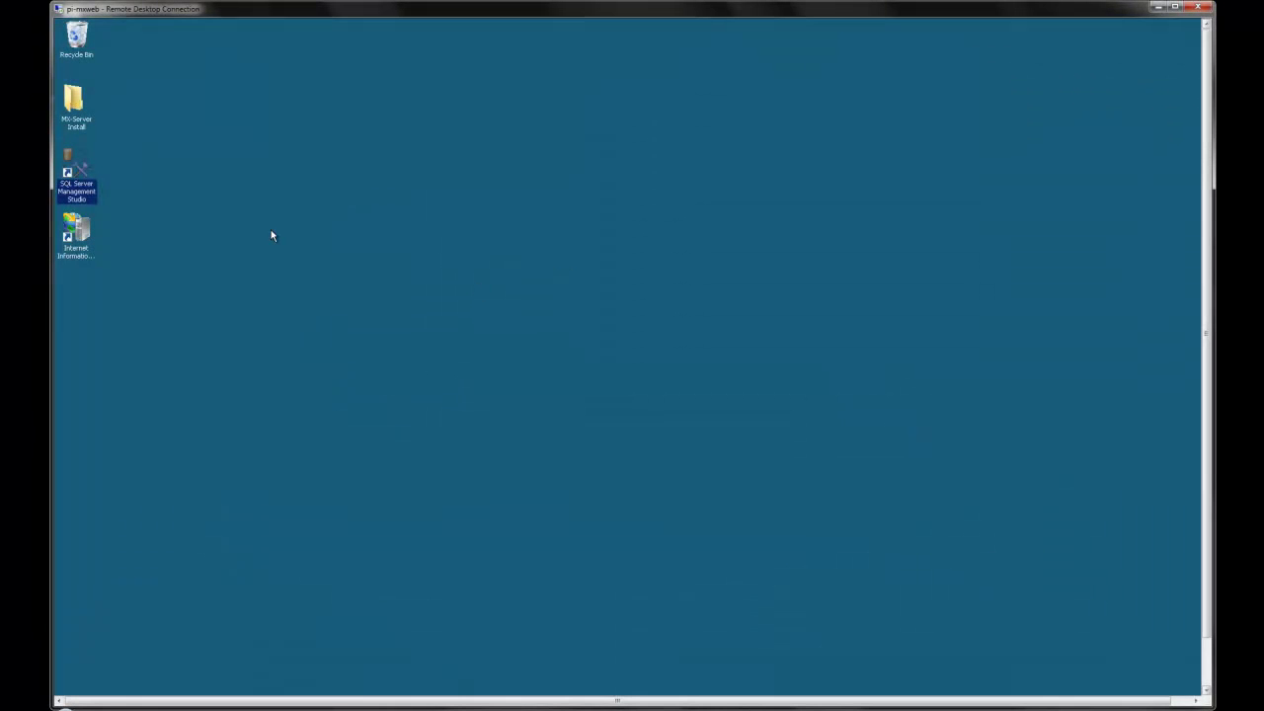
Step: Clear the desktop icon selection with SQL Server Management Studio closed
click(271, 234)
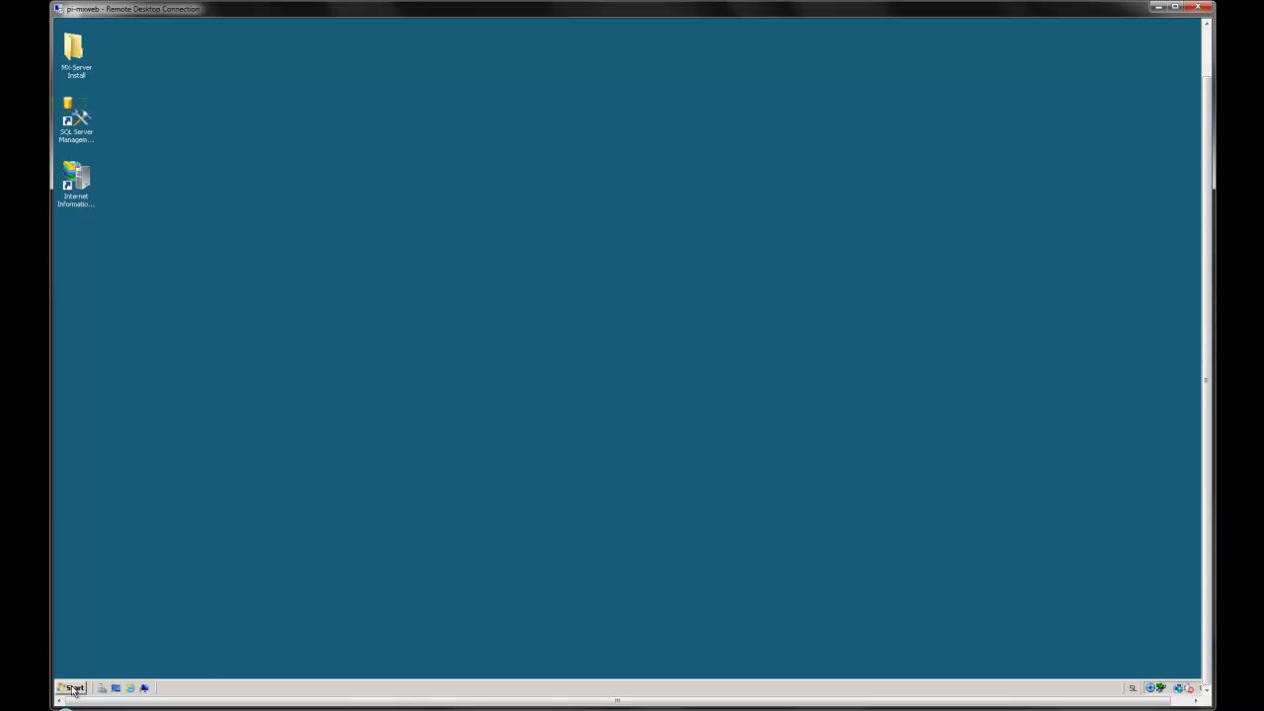
Step: Browse to C:\inetpub\wwwroot in Windows Explorer
right_click(72, 687)
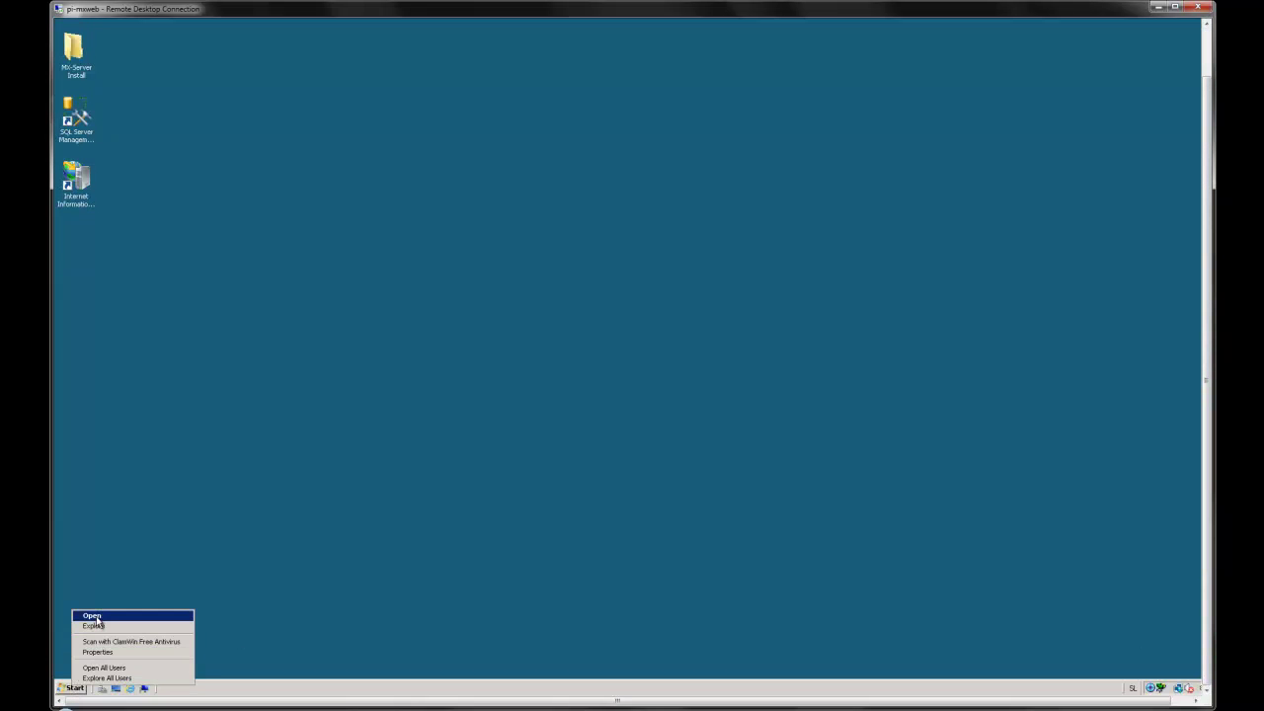
click(94, 625)
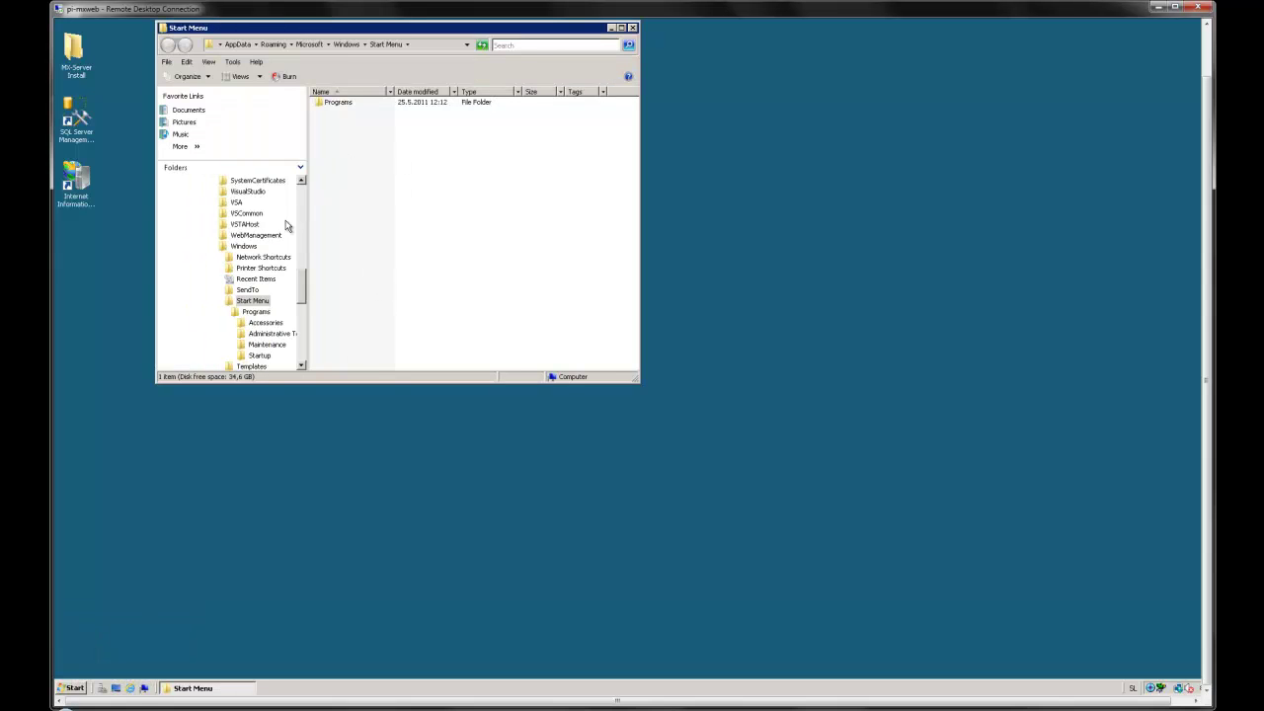
scroll(304, 206, up, 10)
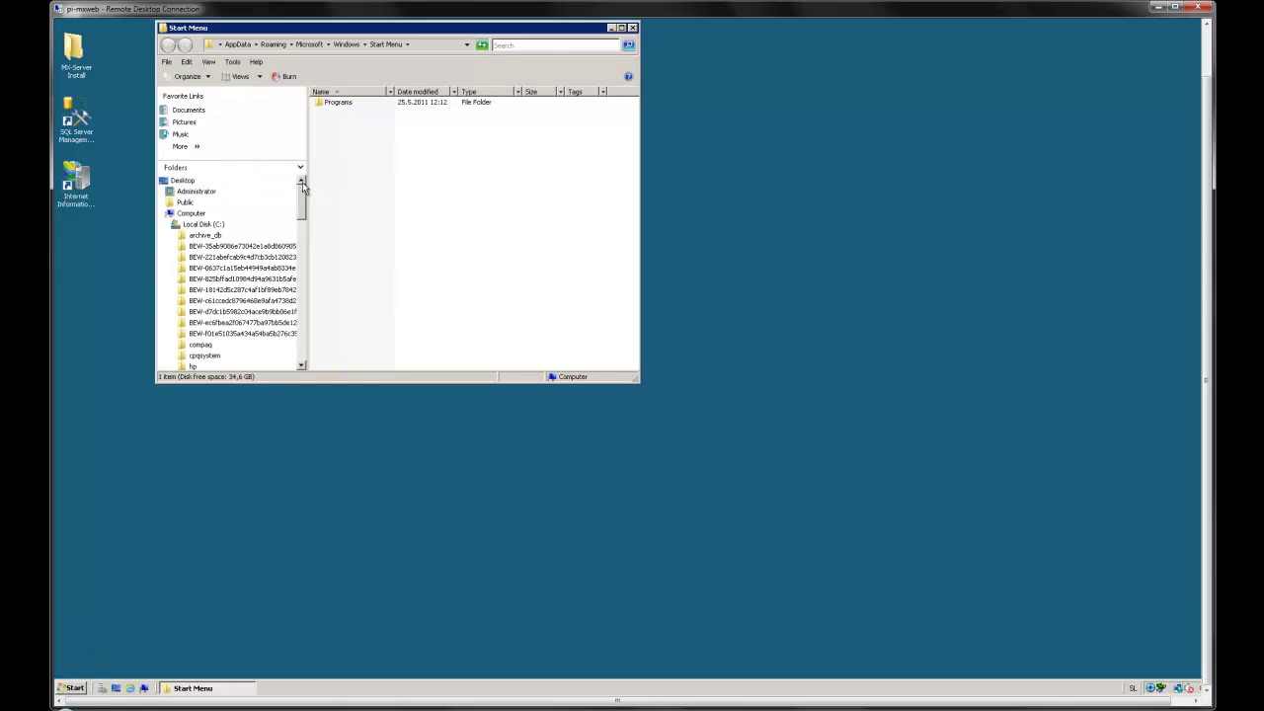
click(203, 224)
double_click(343, 236)
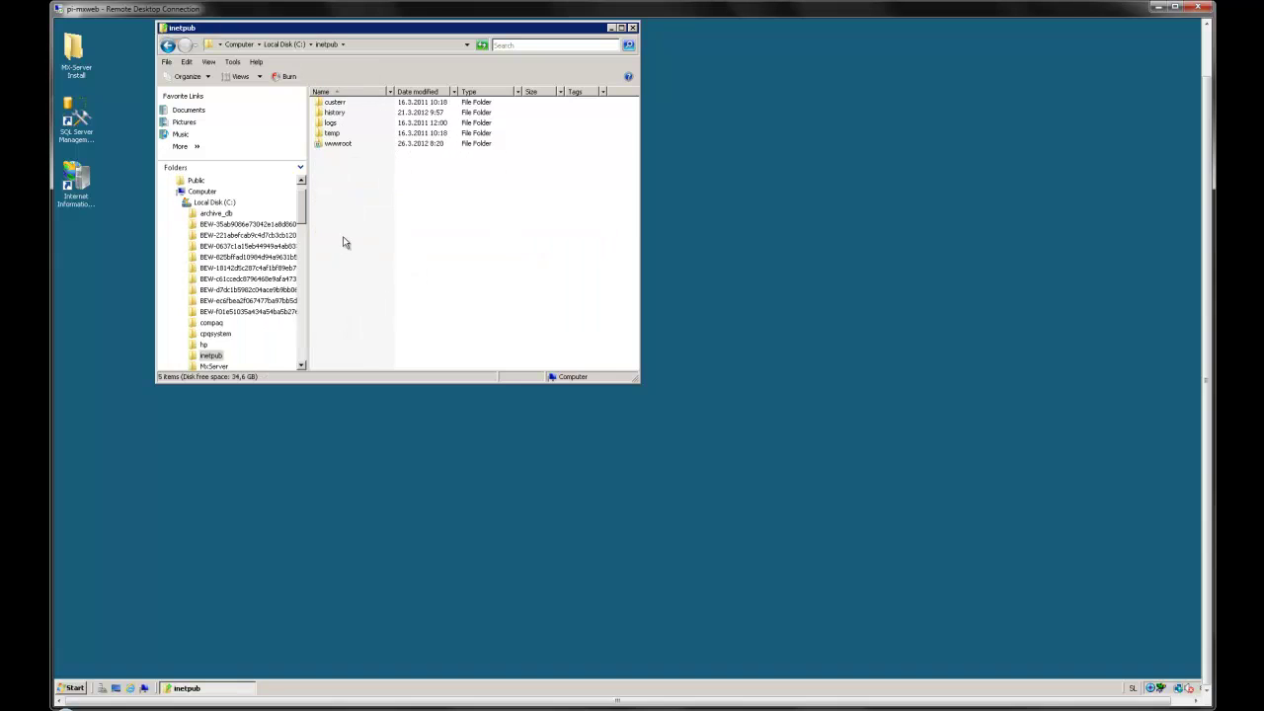
double_click(348, 147)
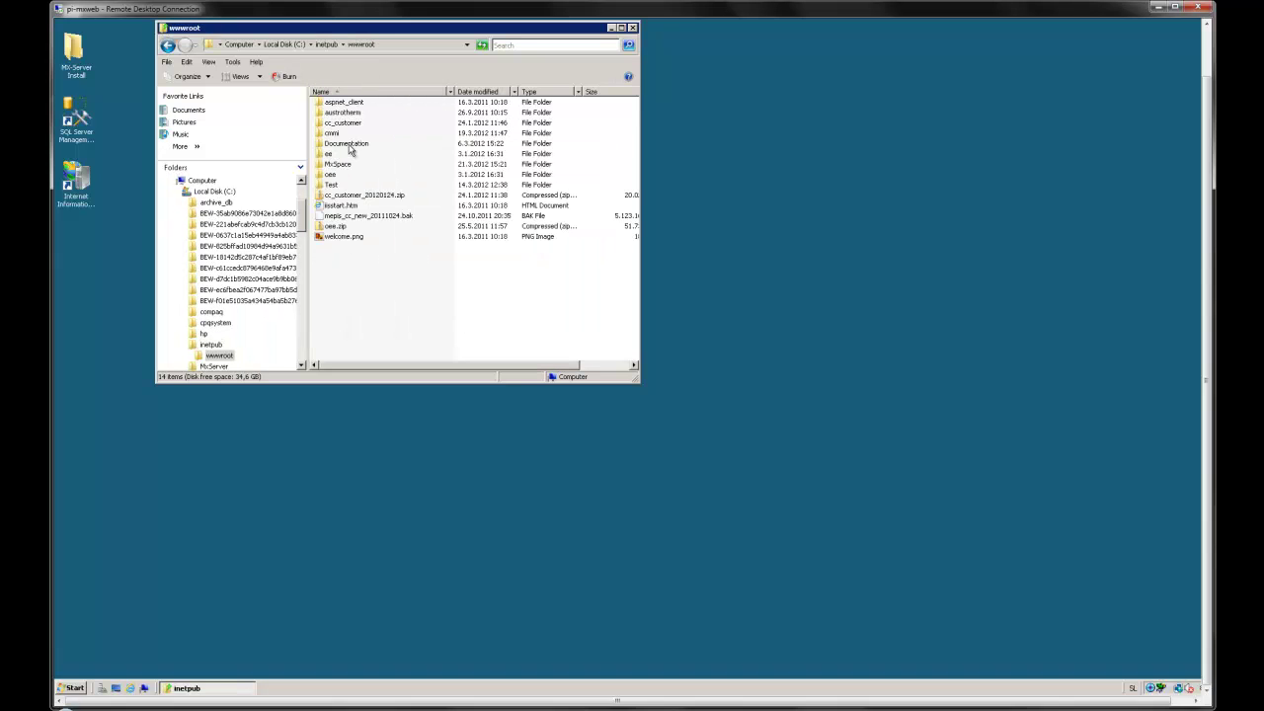
Step: Create a new folder named Mx in wwwroot and close the window
right_click(358, 296)
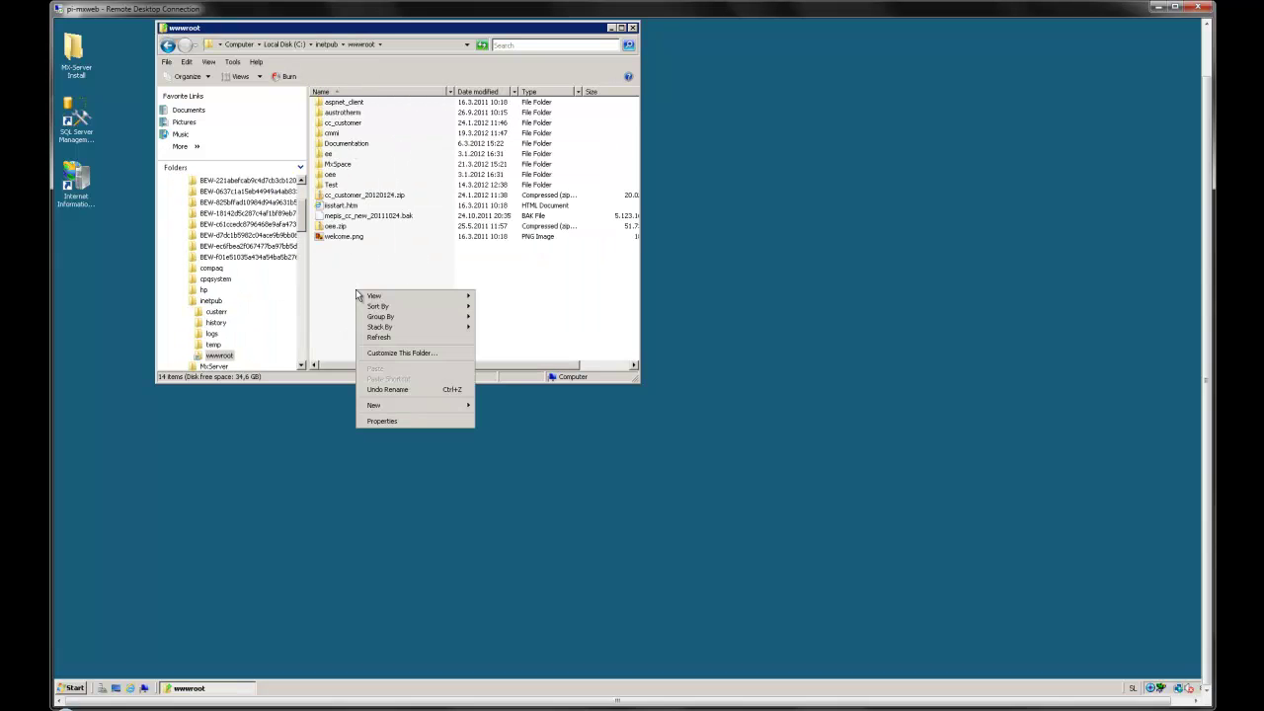
mouse_move(426, 406)
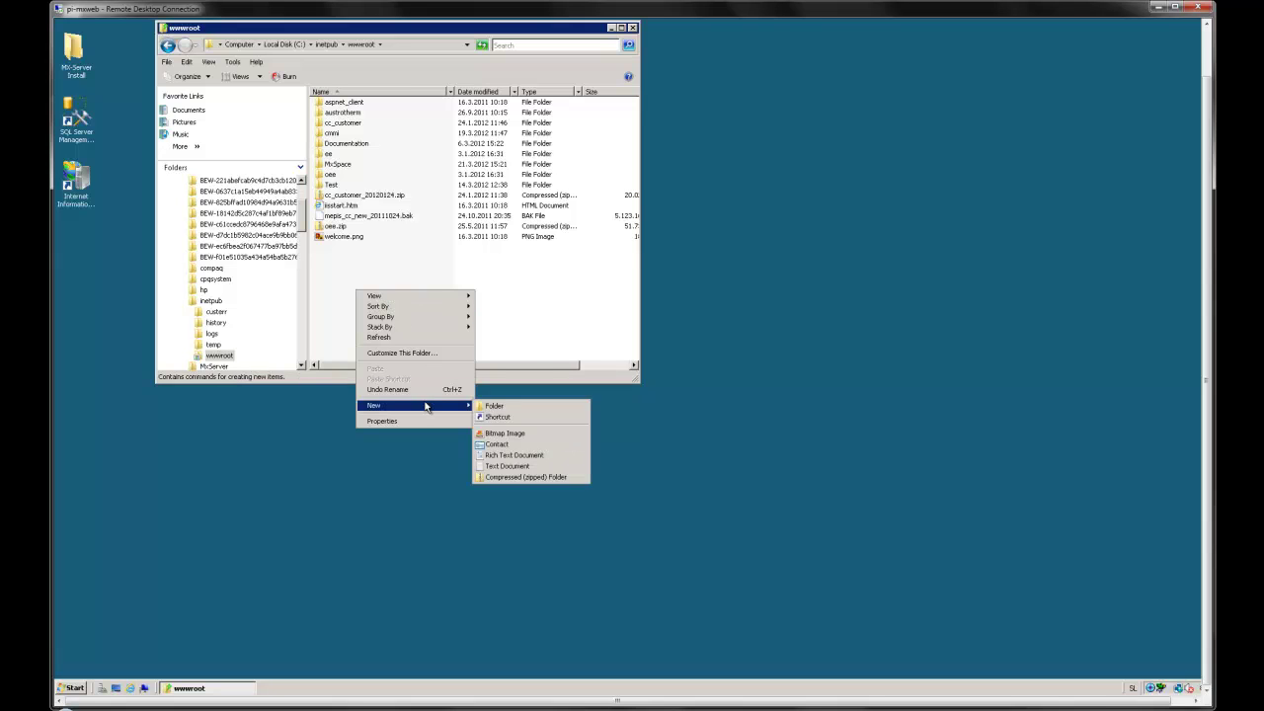
click(487, 408)
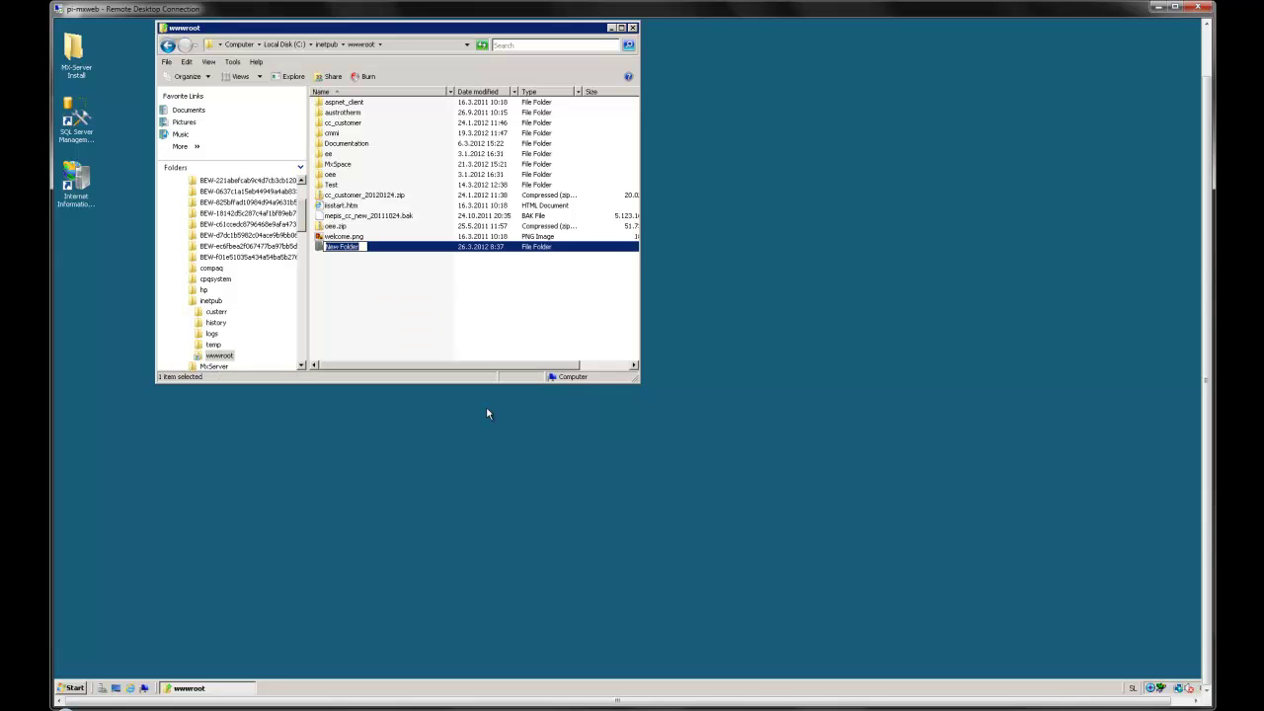
text(Mx)
key(Return)
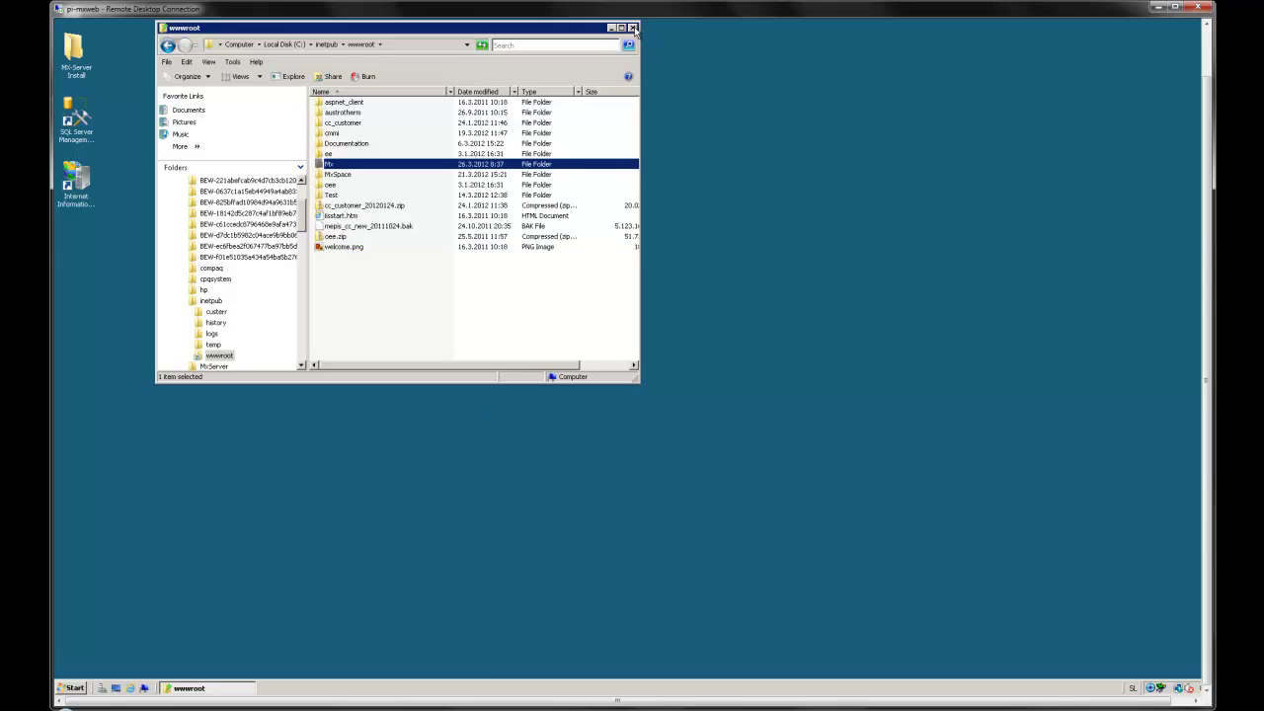
click(633, 27)
Step: In IIS Manager, add an application under Default Web Site using the ASP.NET v4.0 pool
double_click(75, 179)
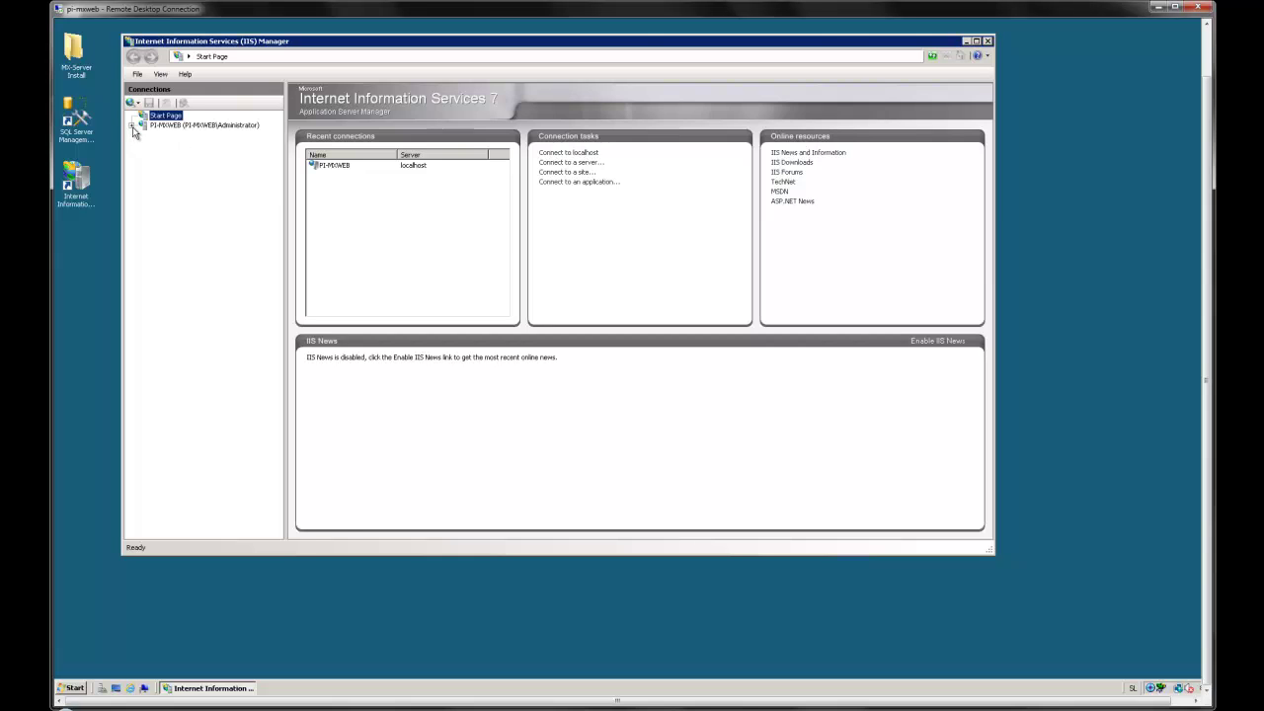
double_click(139, 126)
click(144, 145)
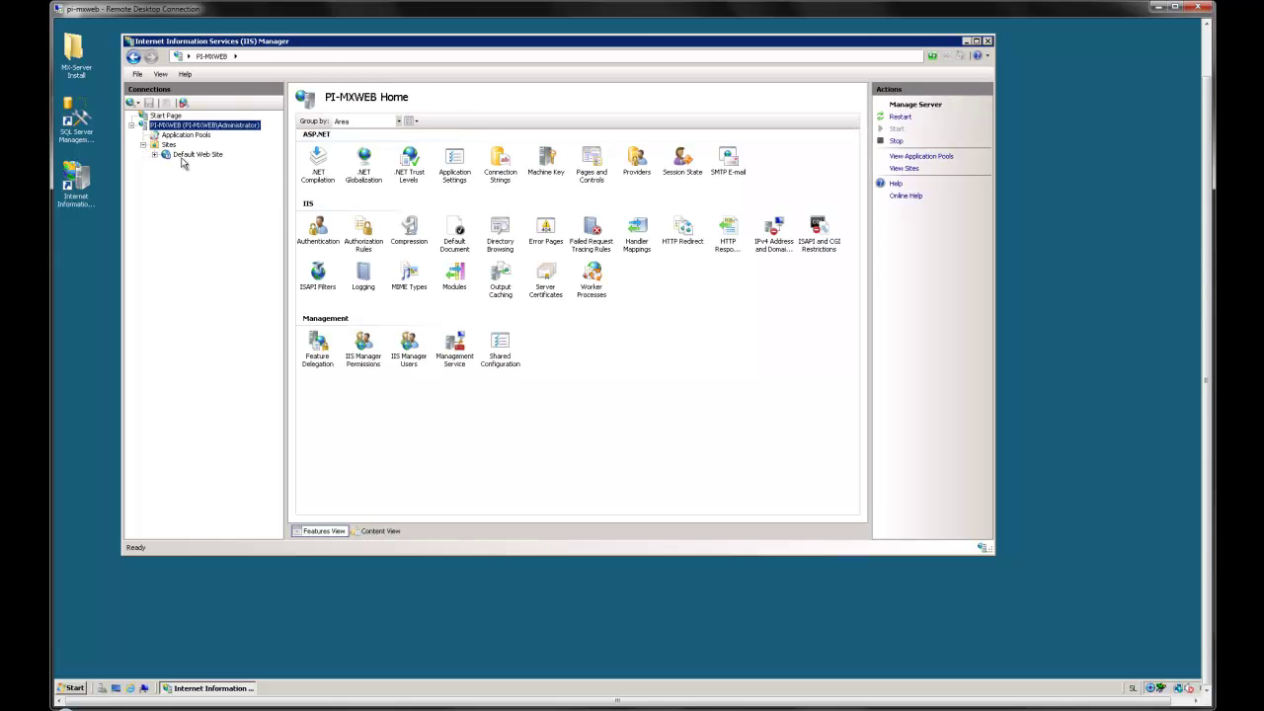
right_click(183, 155)
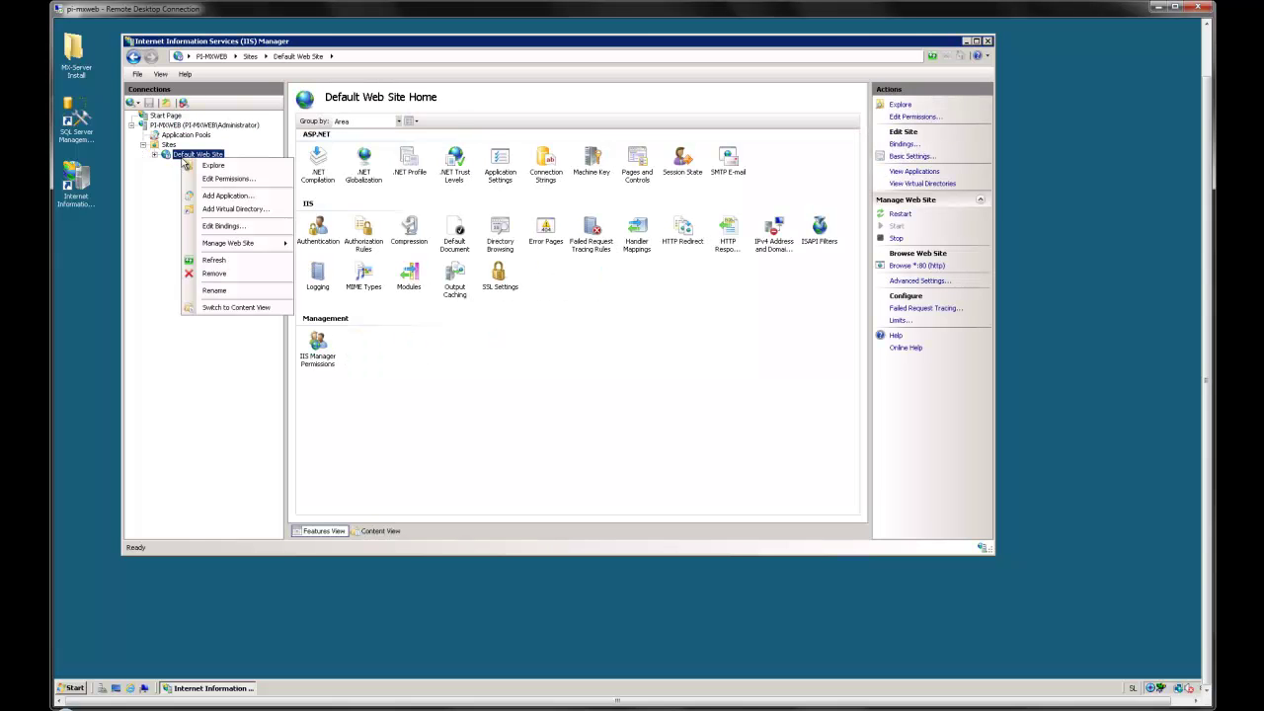
click(227, 195)
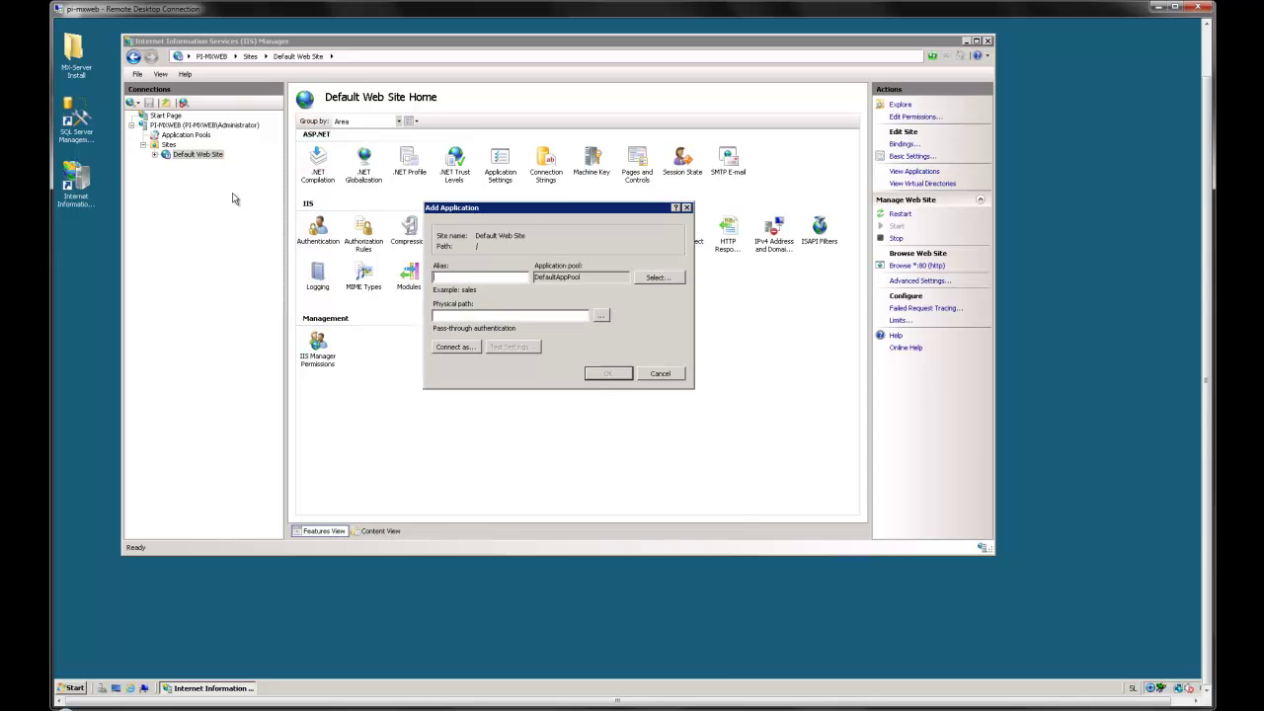
click(657, 279)
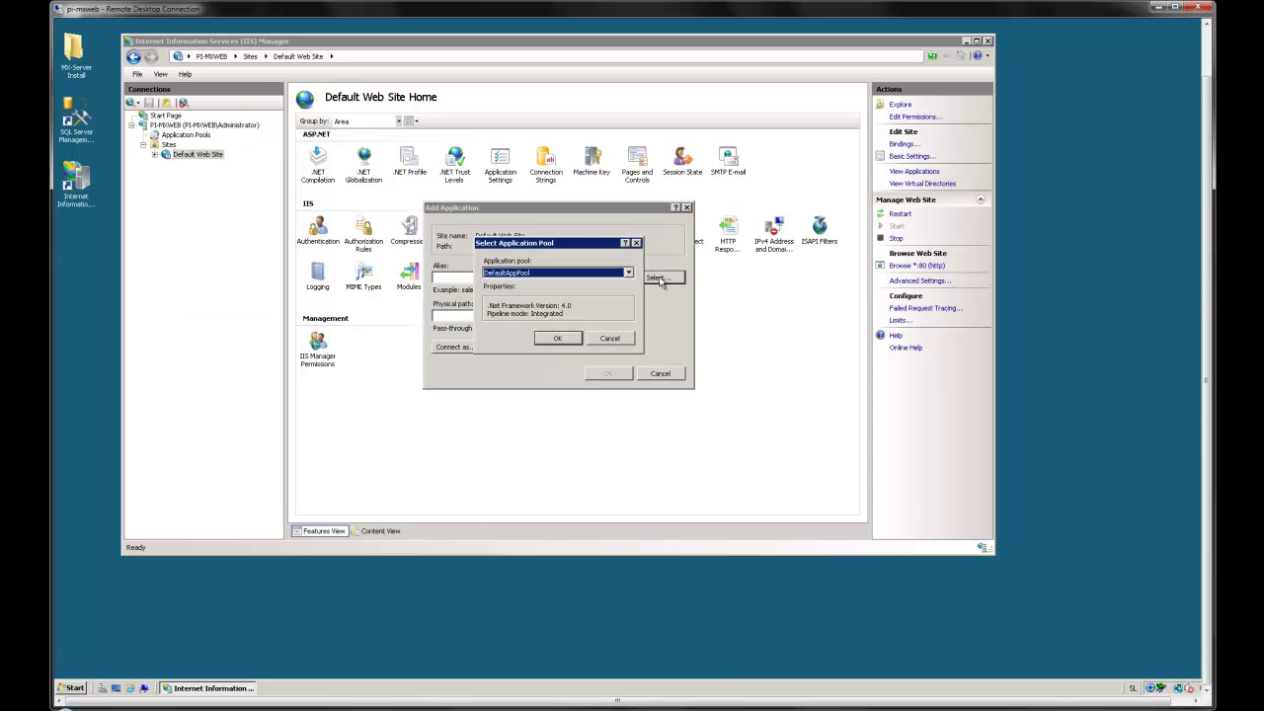
click(628, 273)
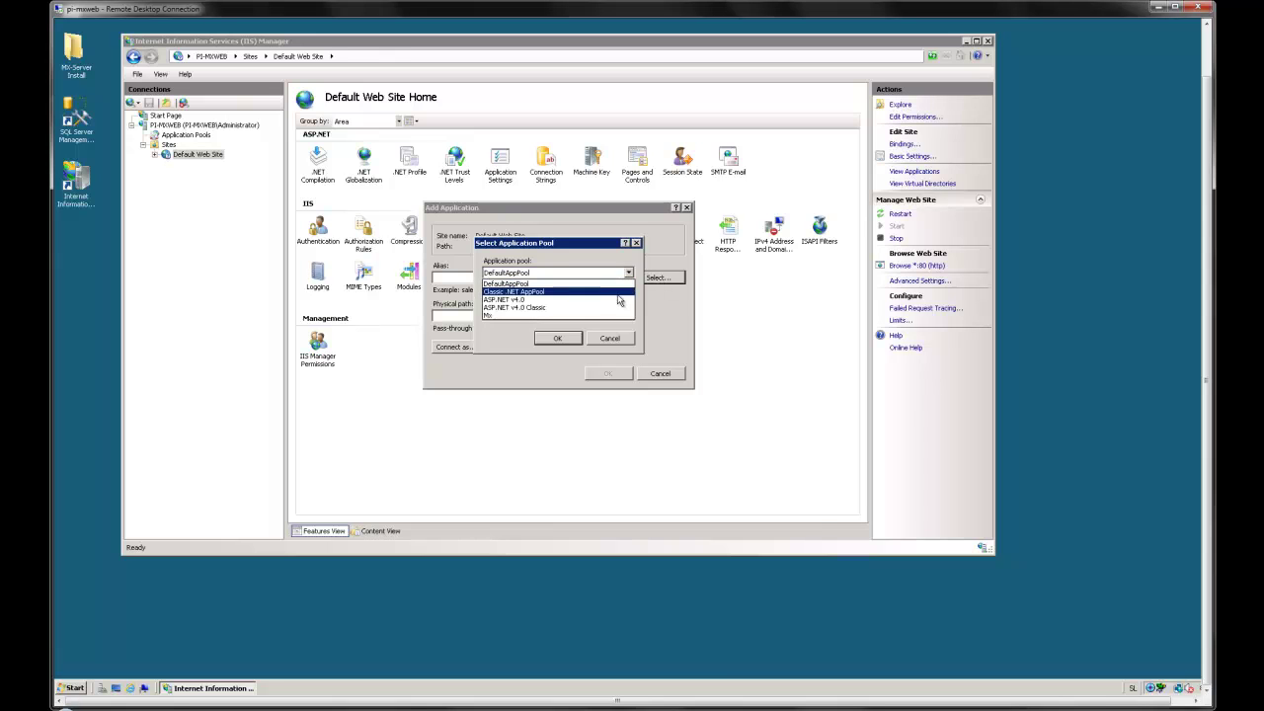
click(525, 299)
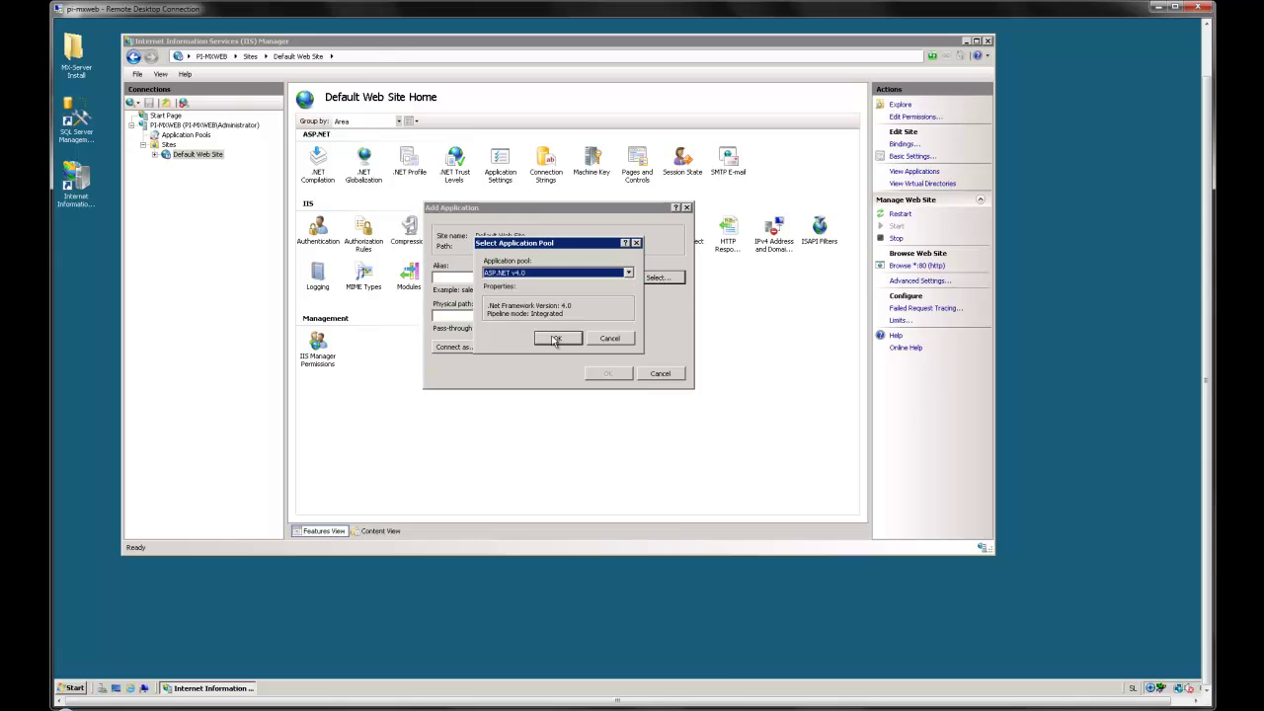
click(553, 339)
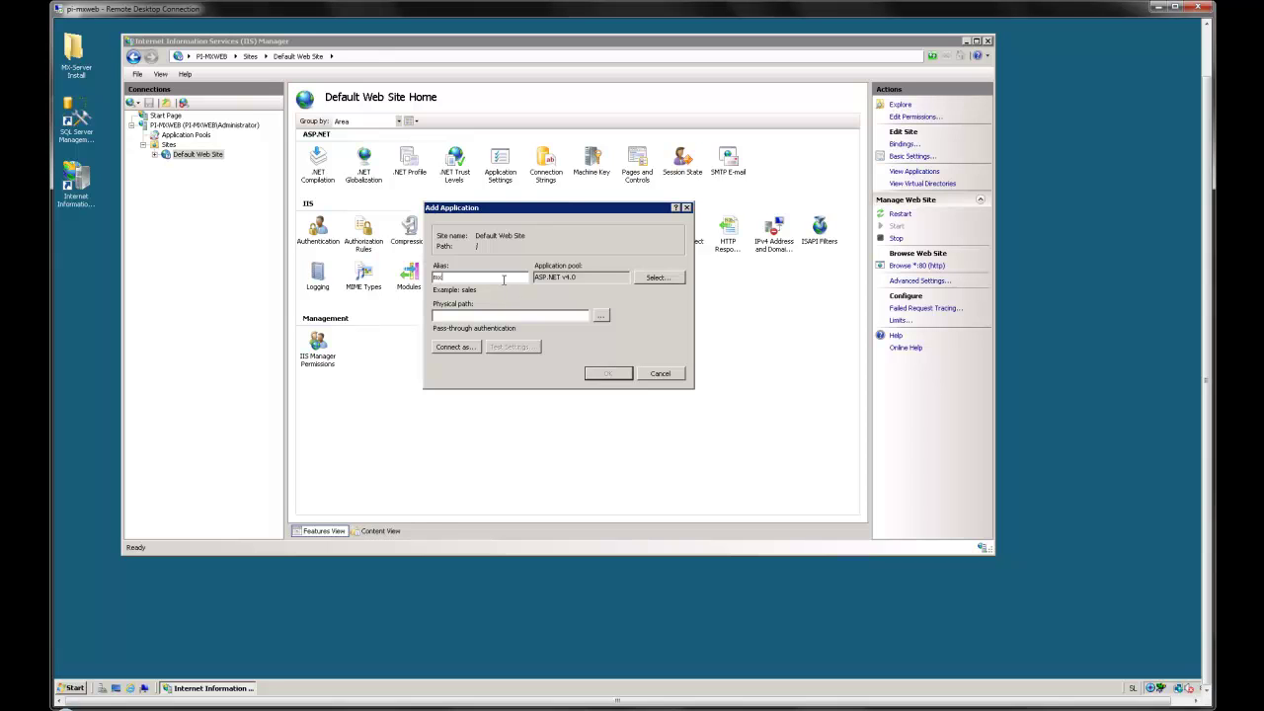
Step: Set the physical path to C:\inetpub\wwwroot\Mx and create the mx application
click(600, 315)
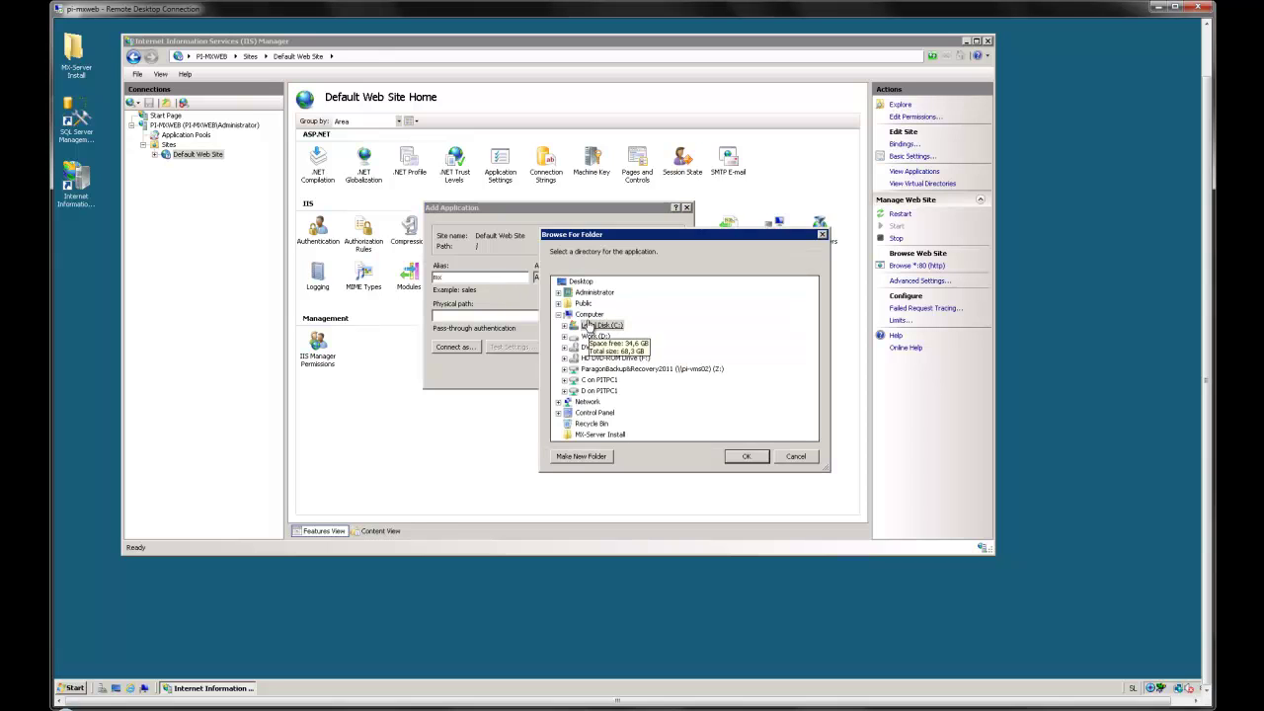
double_click(589, 326)
double_click(602, 435)
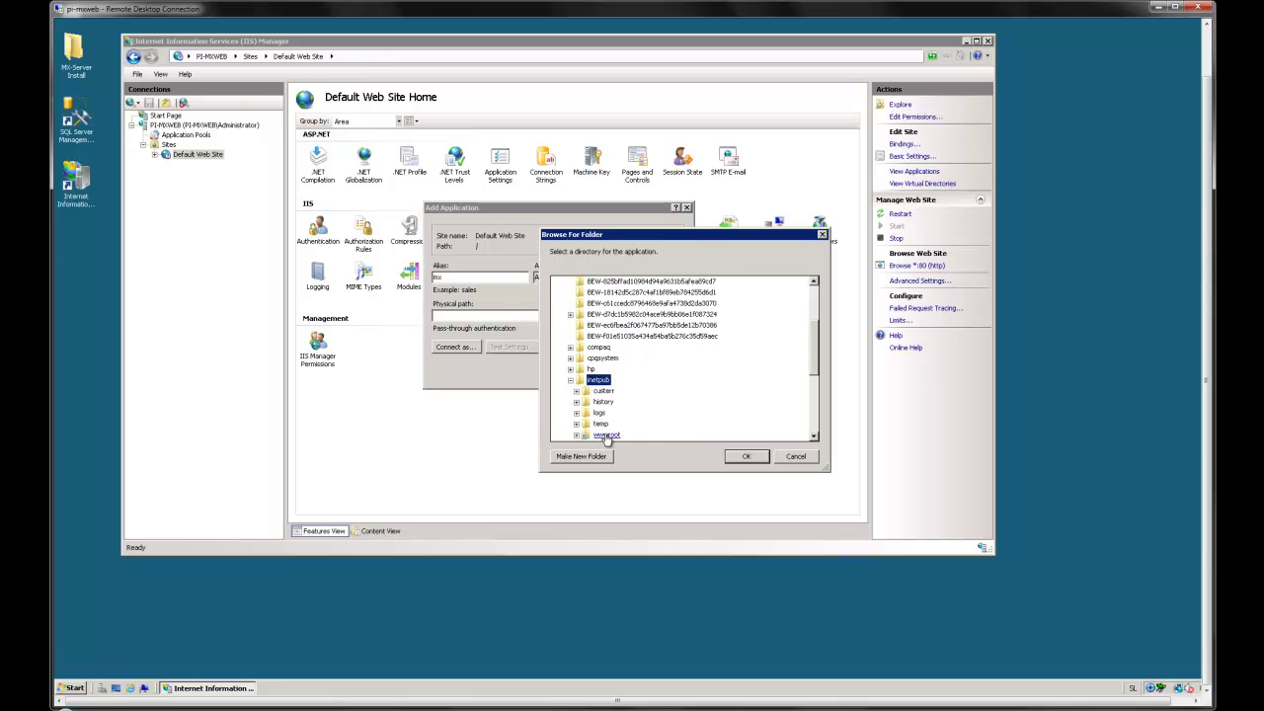
click(604, 401)
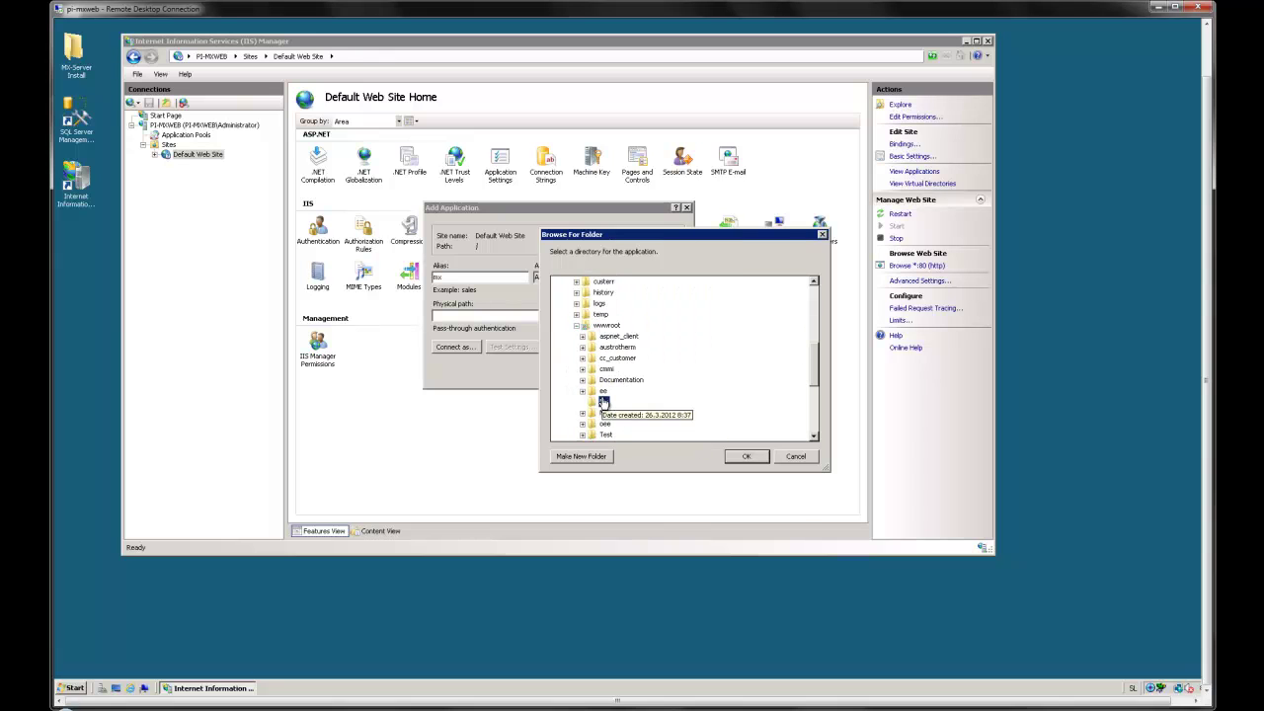
click(731, 456)
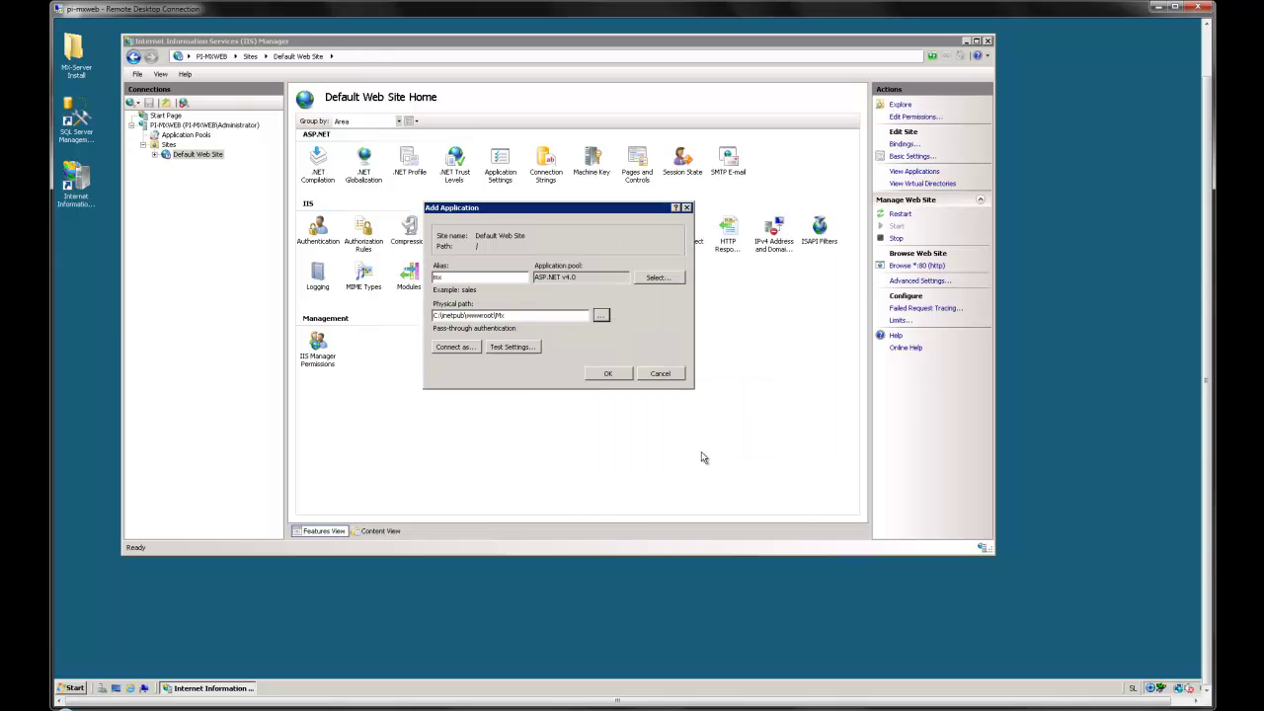
click(610, 375)
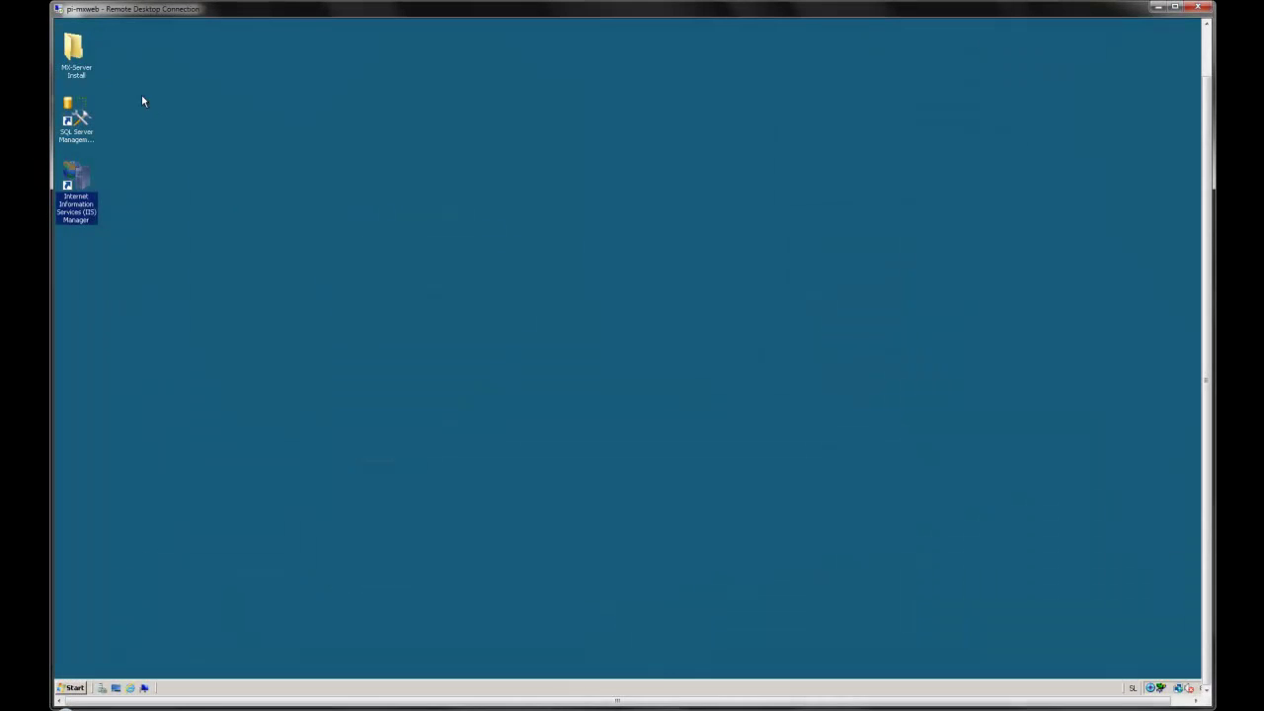
Step: Open the MX-Server Install folder and run MXServer_2.1.0319.2.exe
double_click(77, 53)
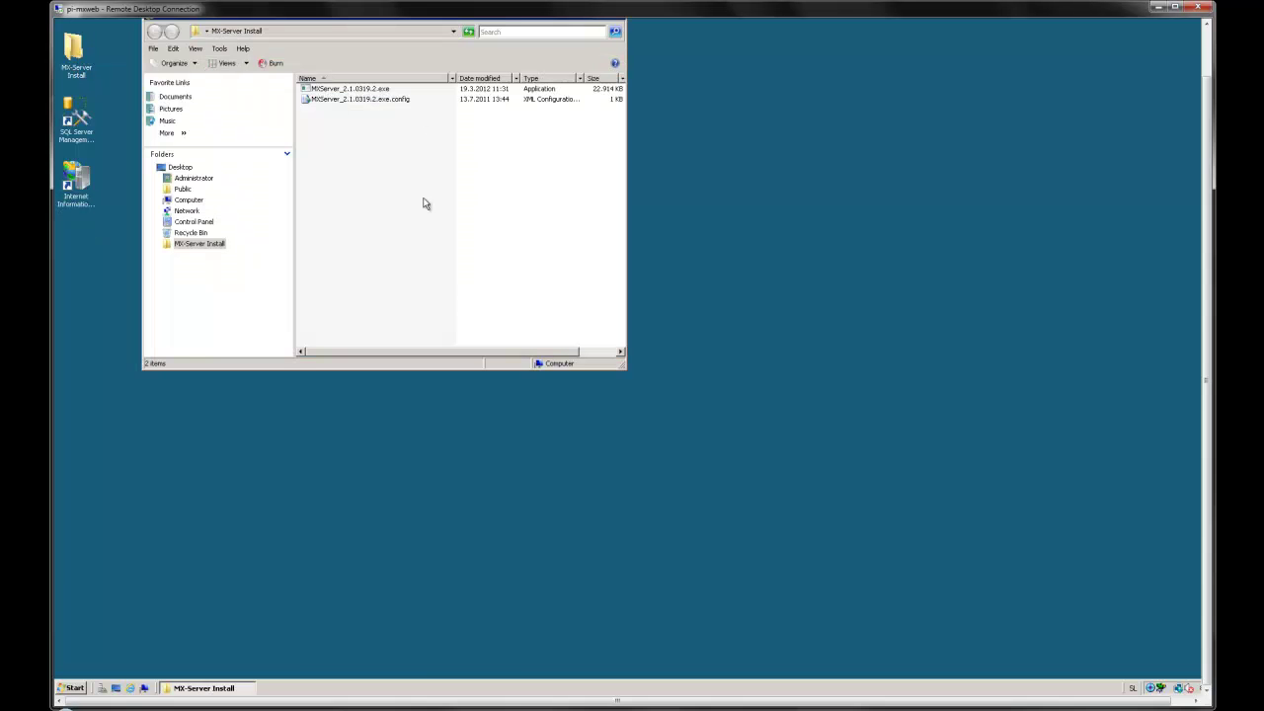
double_click(341, 90)
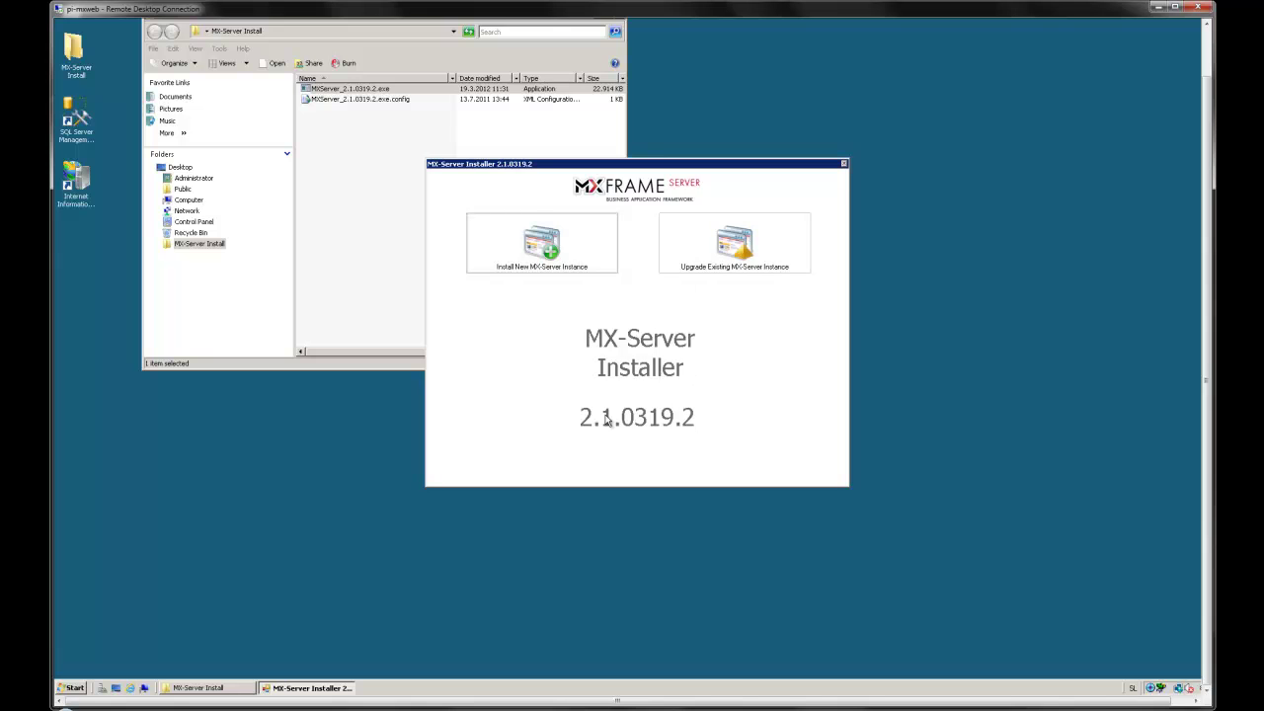
Step: Install a new MX-Server instance into C:\inetpub\wwwroot\Mx with the mx database connection string
click(559, 251)
click(834, 258)
click(592, 294)
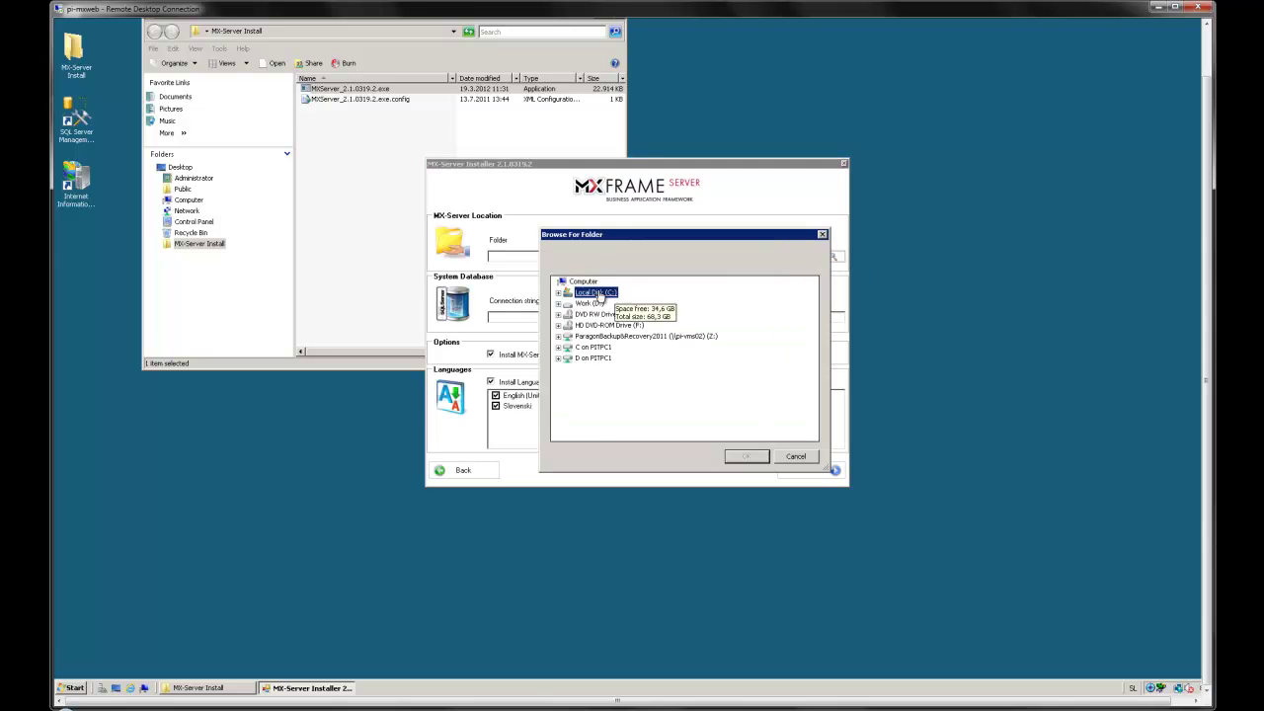
click(595, 435)
click(600, 433)
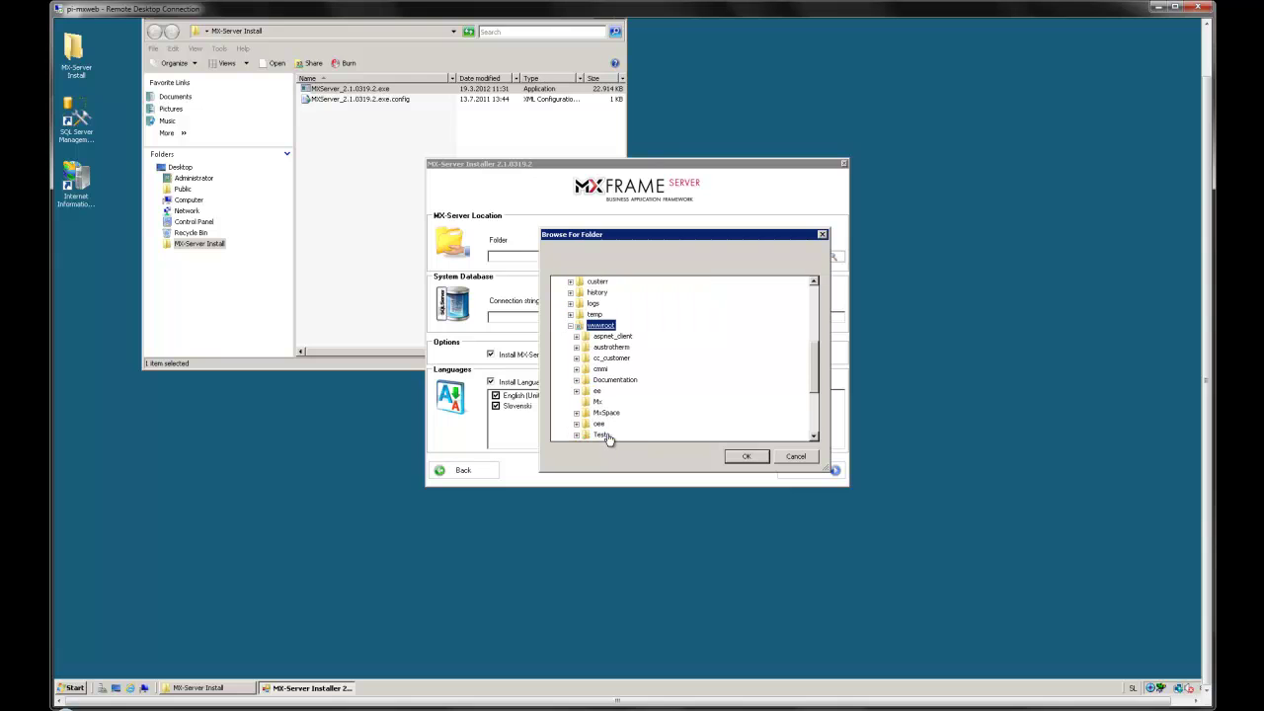
click(597, 402)
click(747, 456)
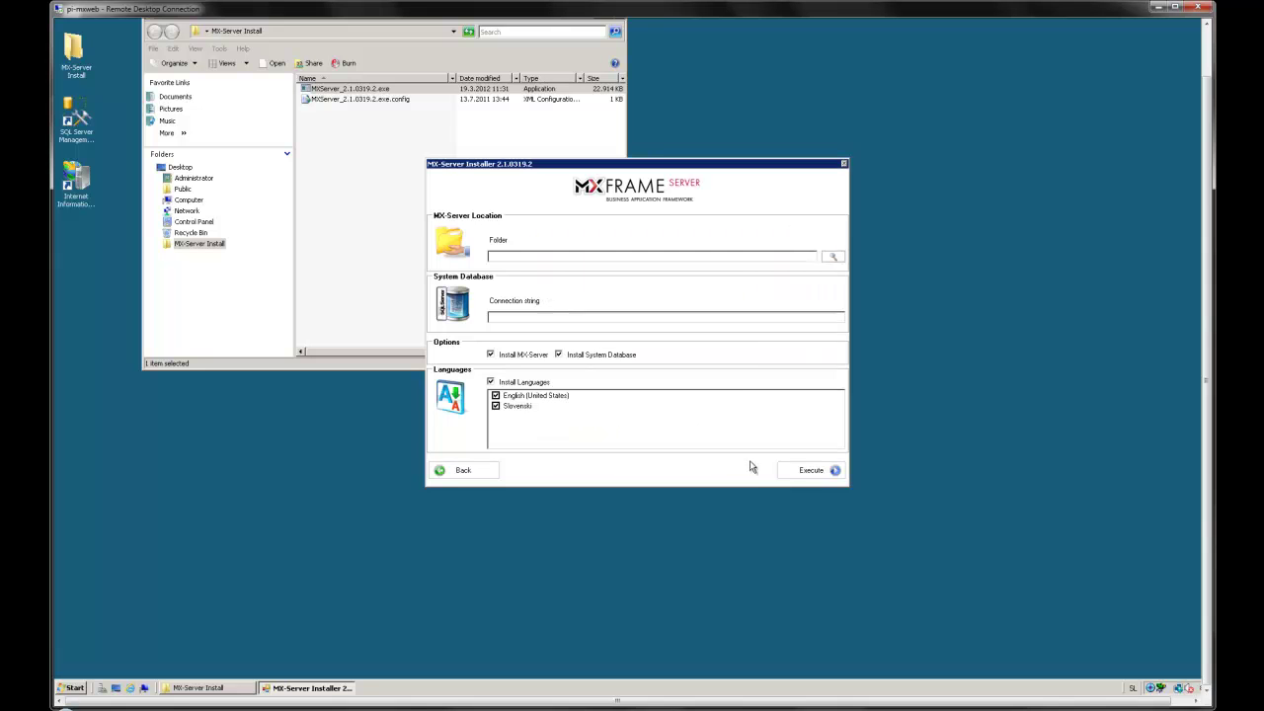
click(717, 367)
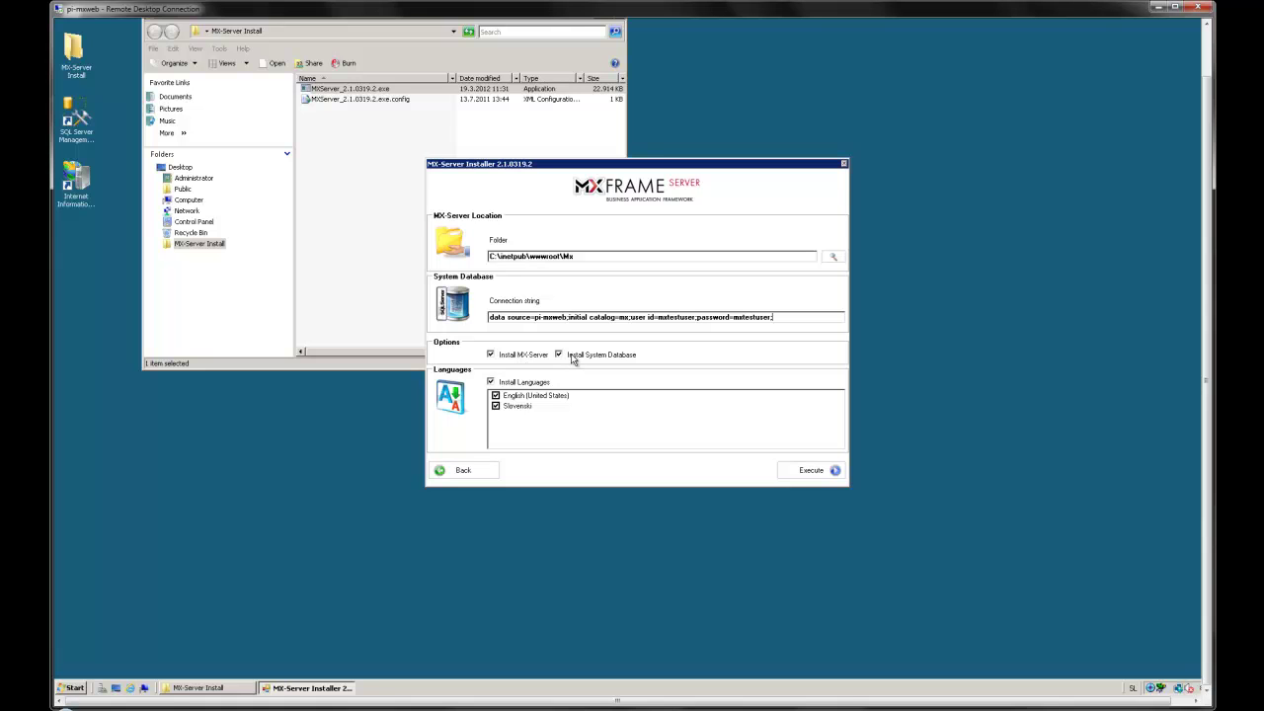
click(804, 476)
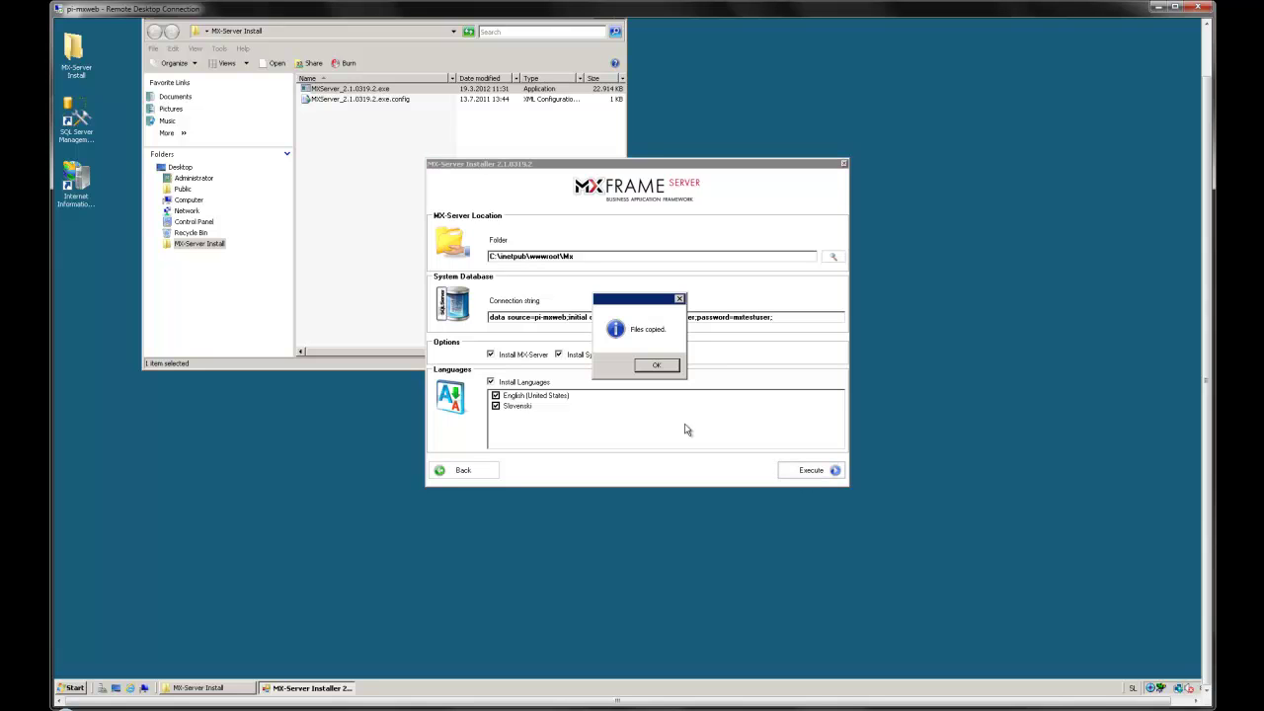
Step: Acknowledge the Files copied message and close the MX-Server Installer
key(Return)
key(Return)
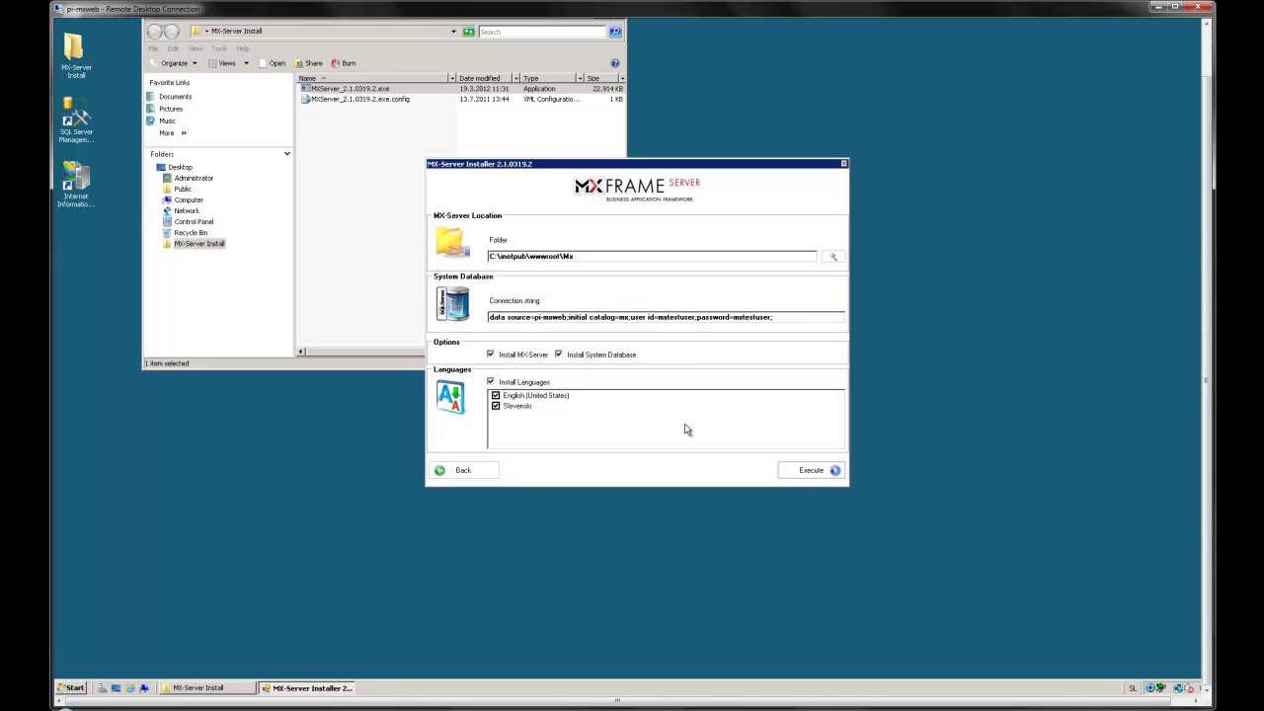
click(843, 164)
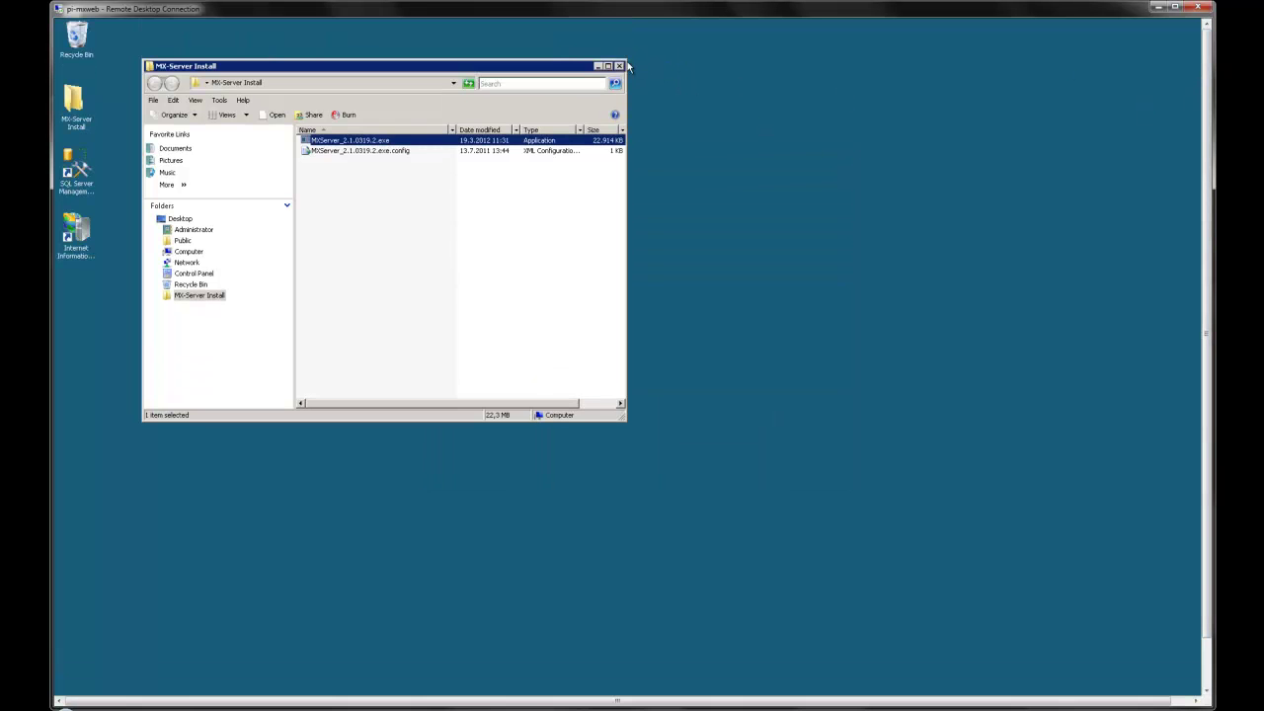
click(625, 62)
drag(1204, 158, 1115, 329)
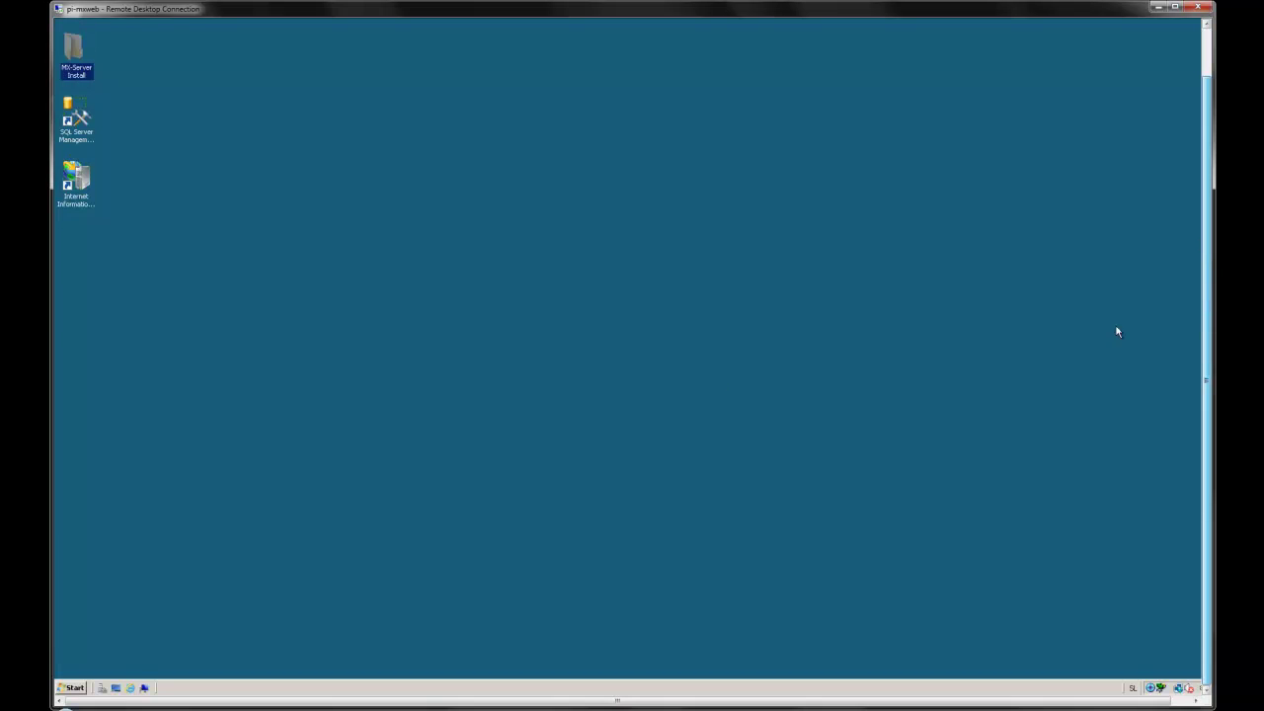
click(129, 687)
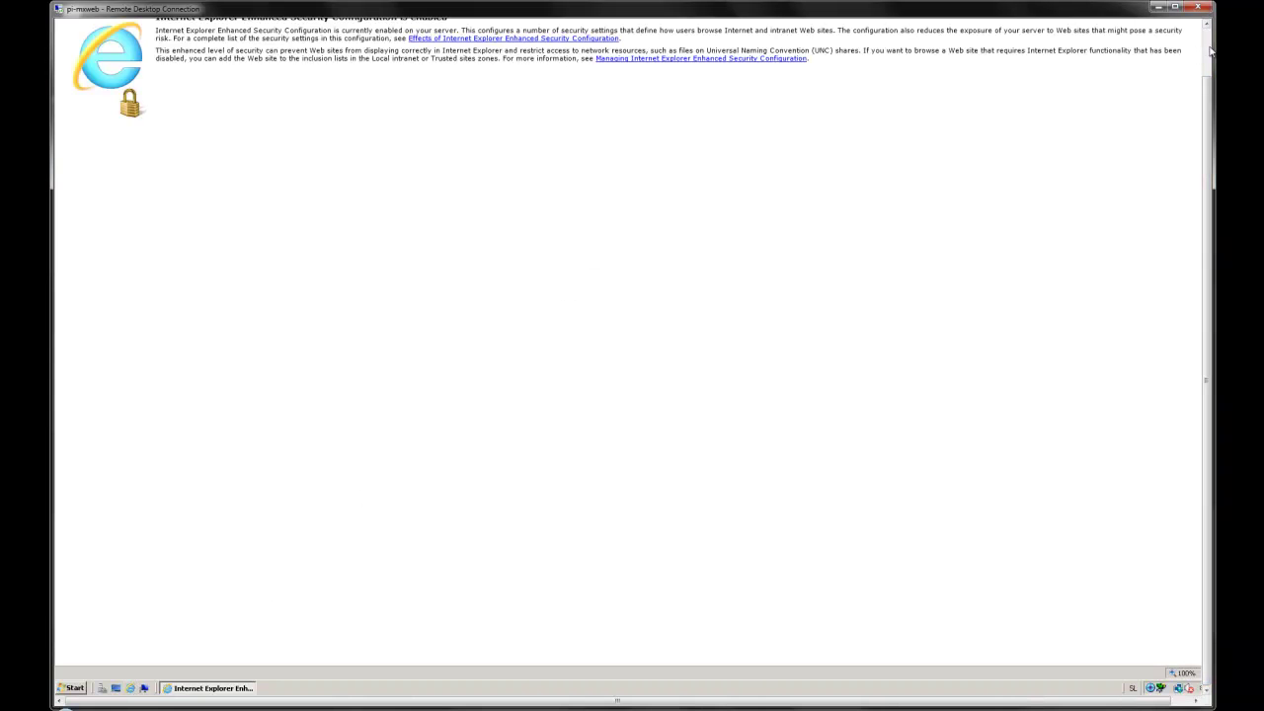
click(1212, 53)
click(243, 40)
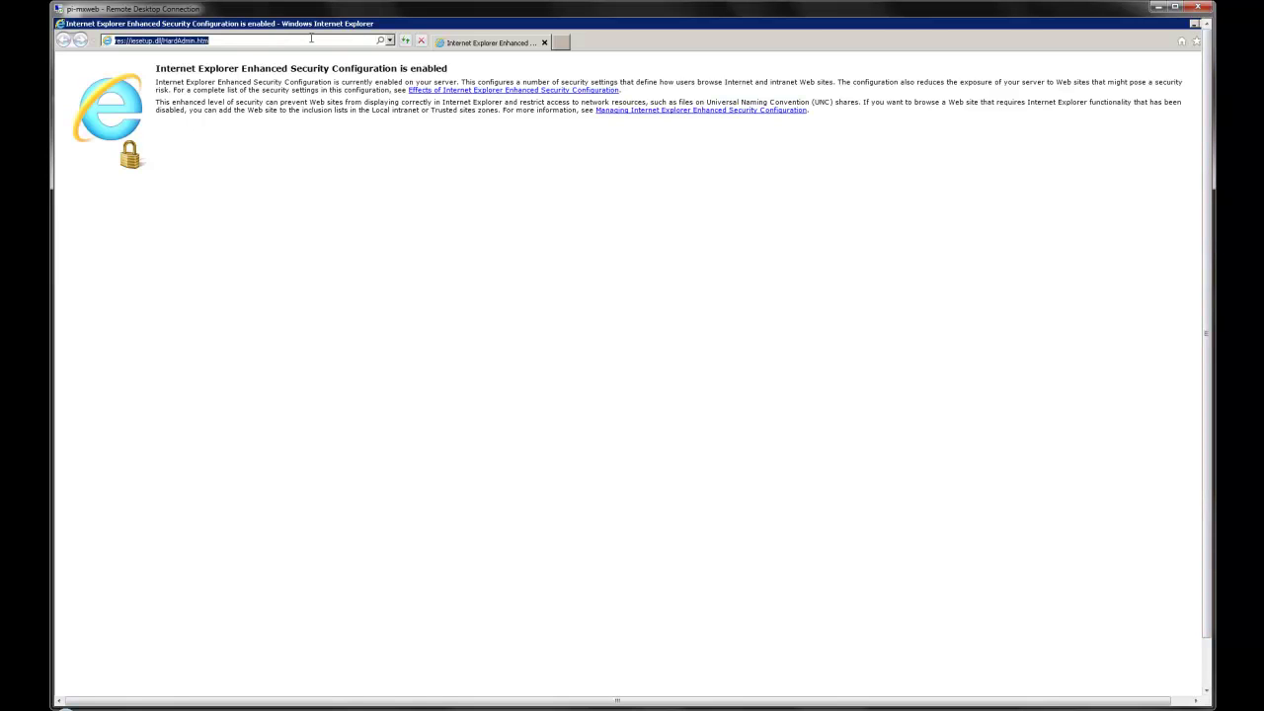
text(http://loca)
text(lhost/mx/startup/create-user)
key(Return)
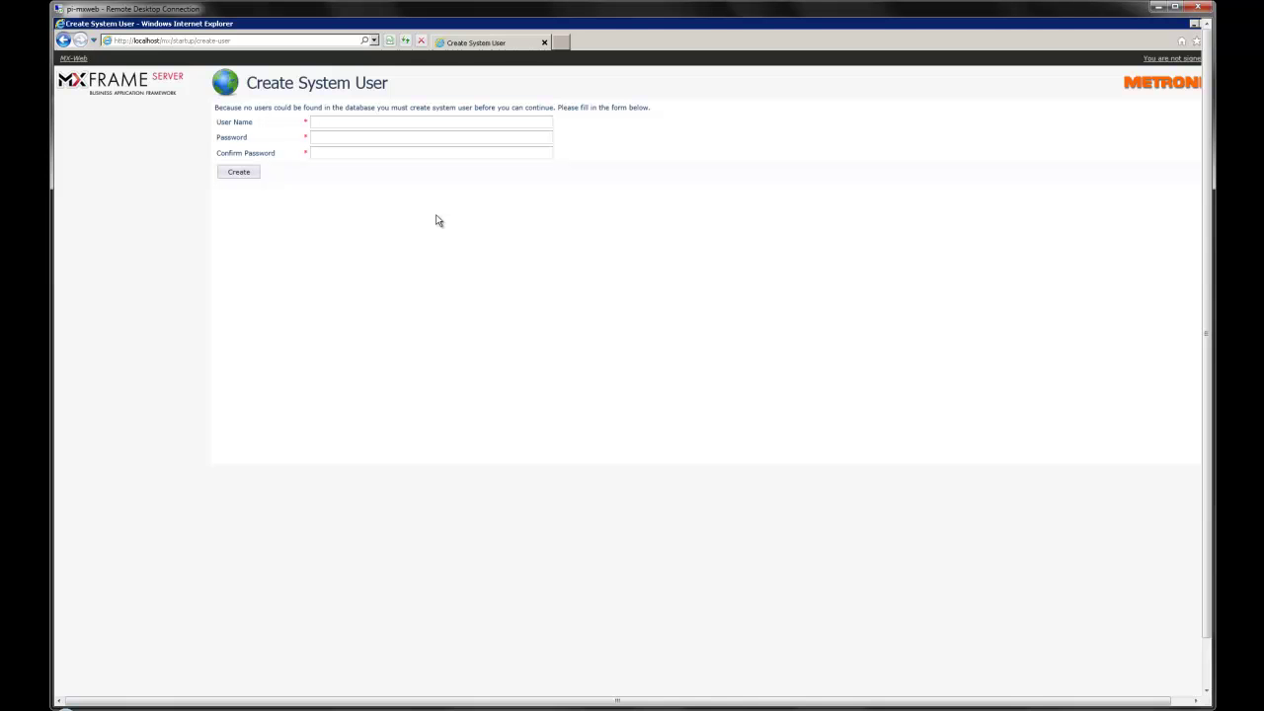
Step: Create the system user 'admin' with a confirmed password
click(335, 121)
text(admin)
key(Tab)
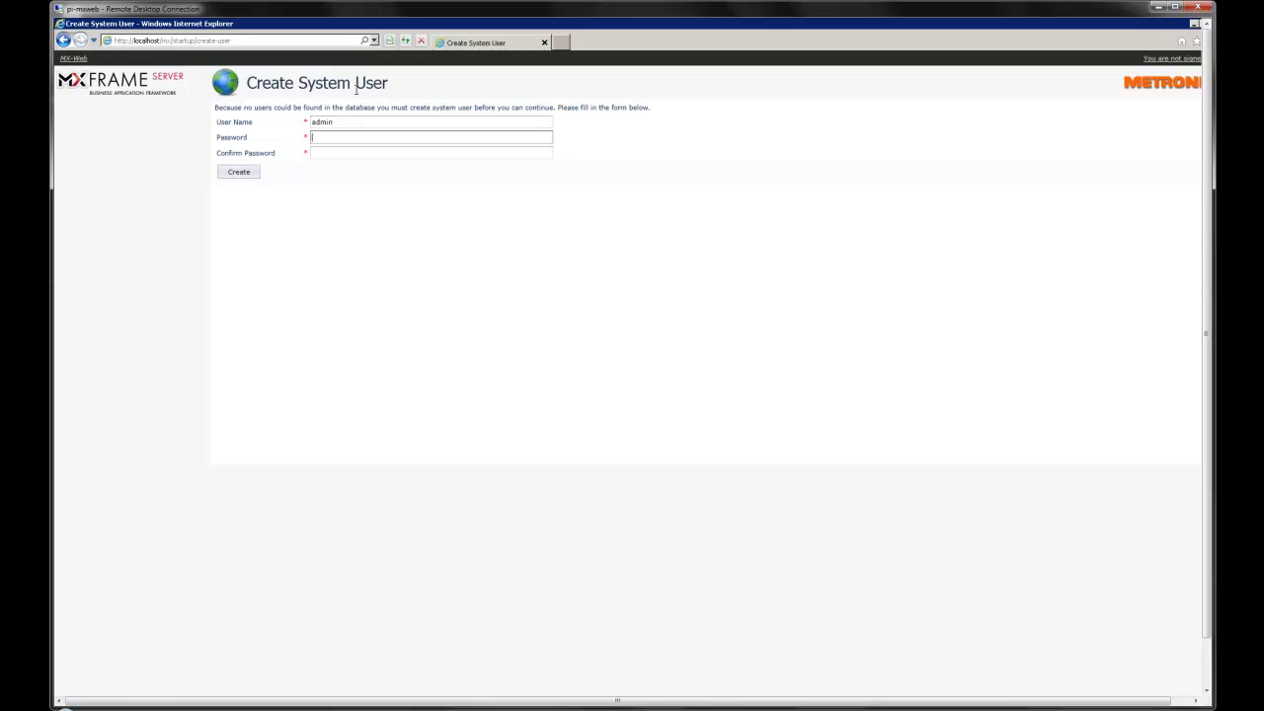
text(1234567)
key(Tab)
text(123456)
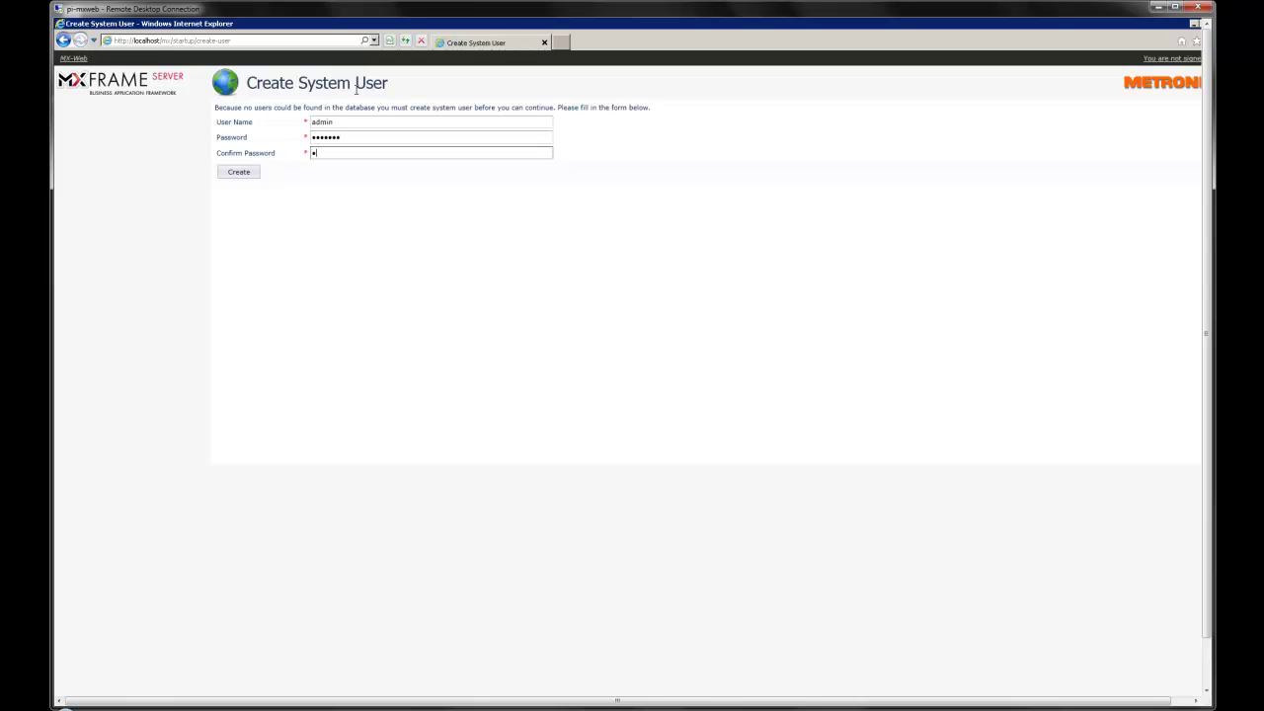
text(7)
click(240, 175)
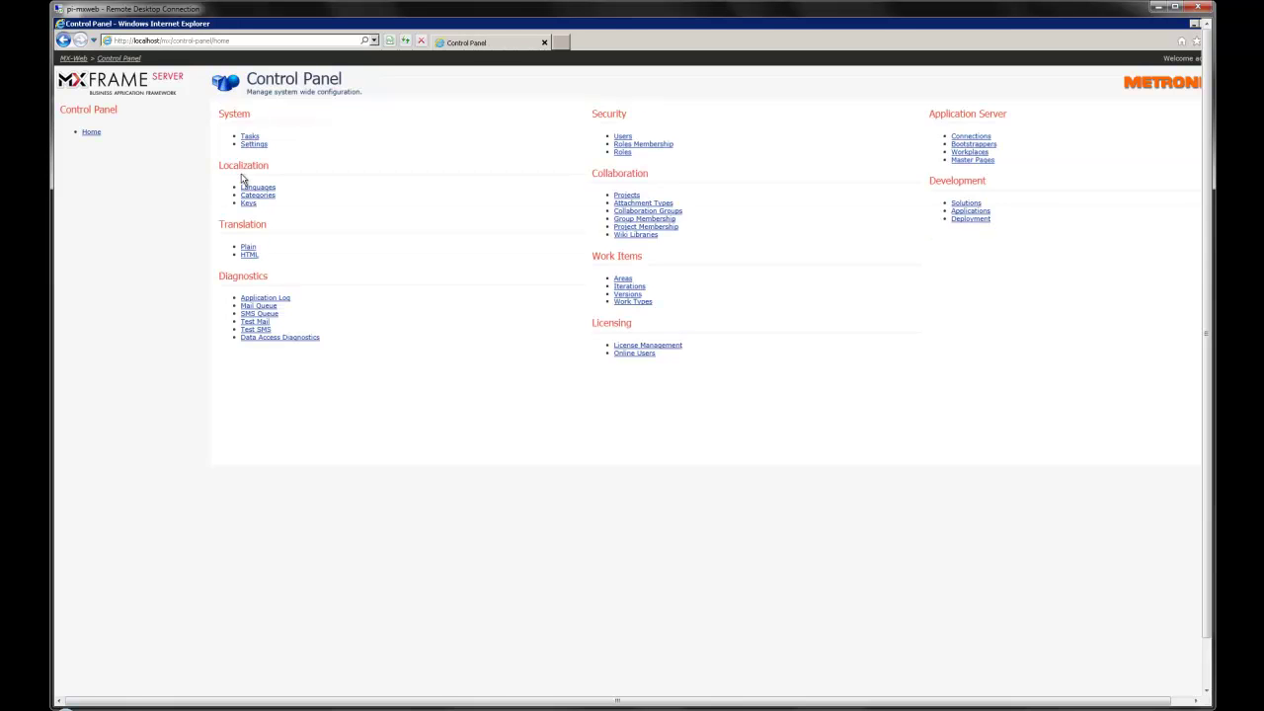